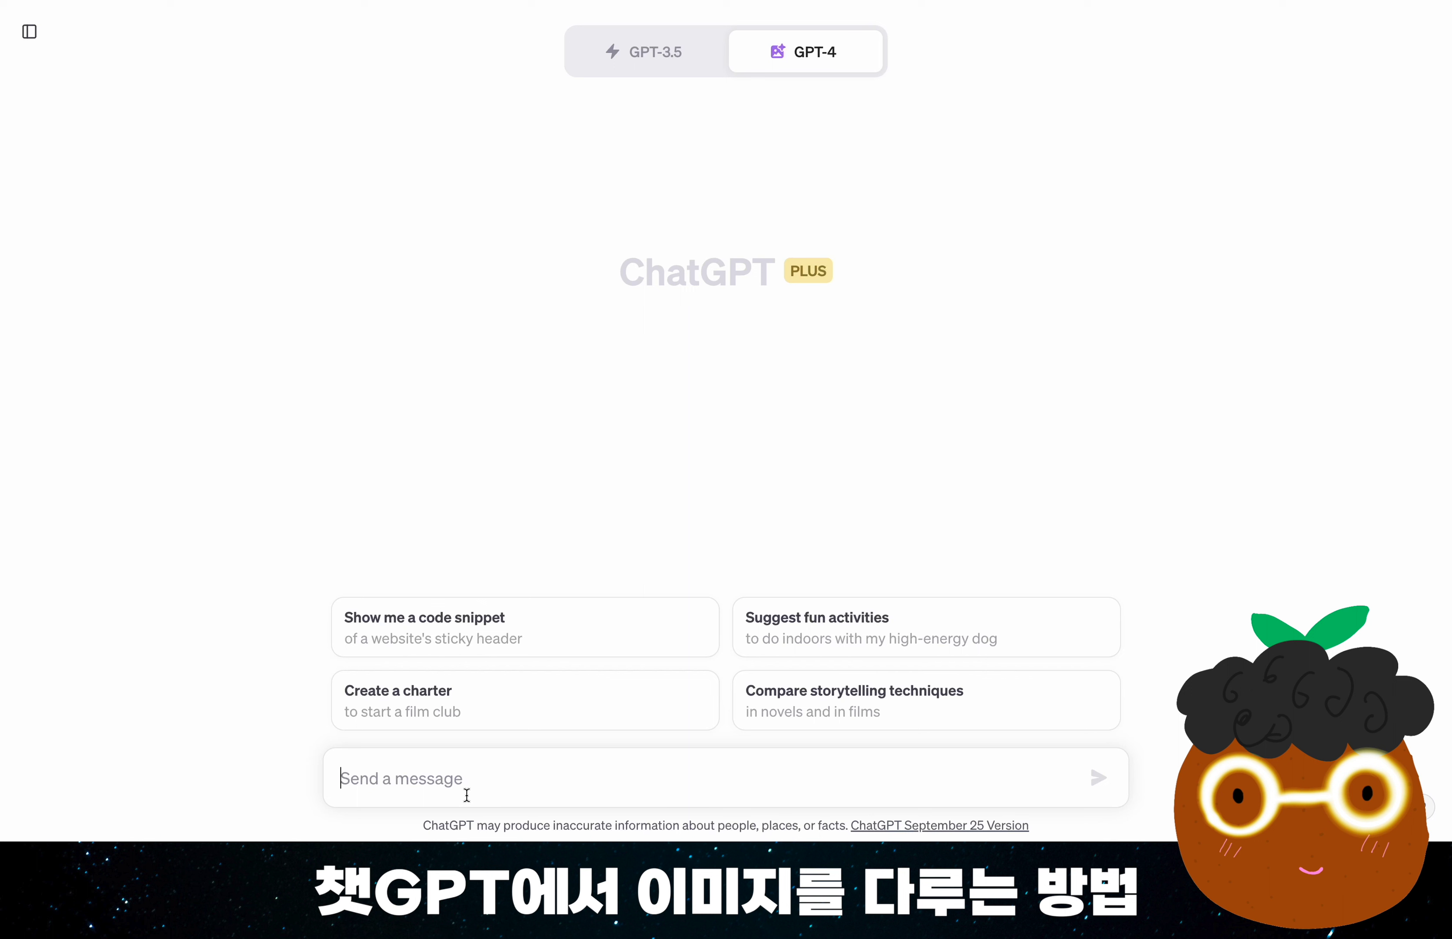
- Ask DALL·E 3 to draw a cute puppy with the prompt "귀여운 강아지를 그려줘."
{"action": "type", "text": "귀여운 강아지를 그려줘."}
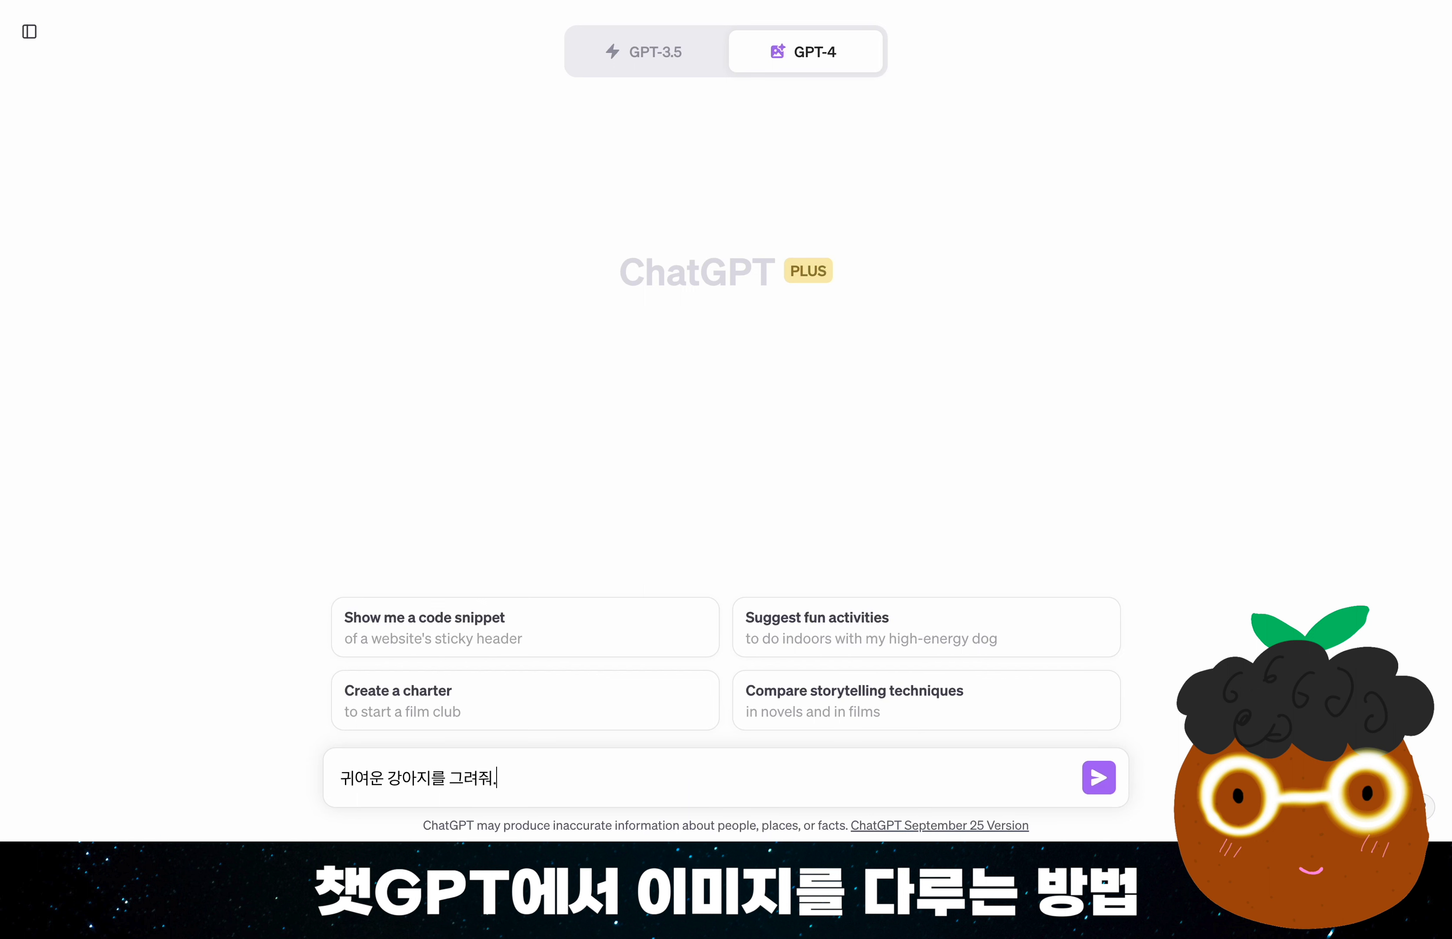
{"action": "key", "text": "Return"}
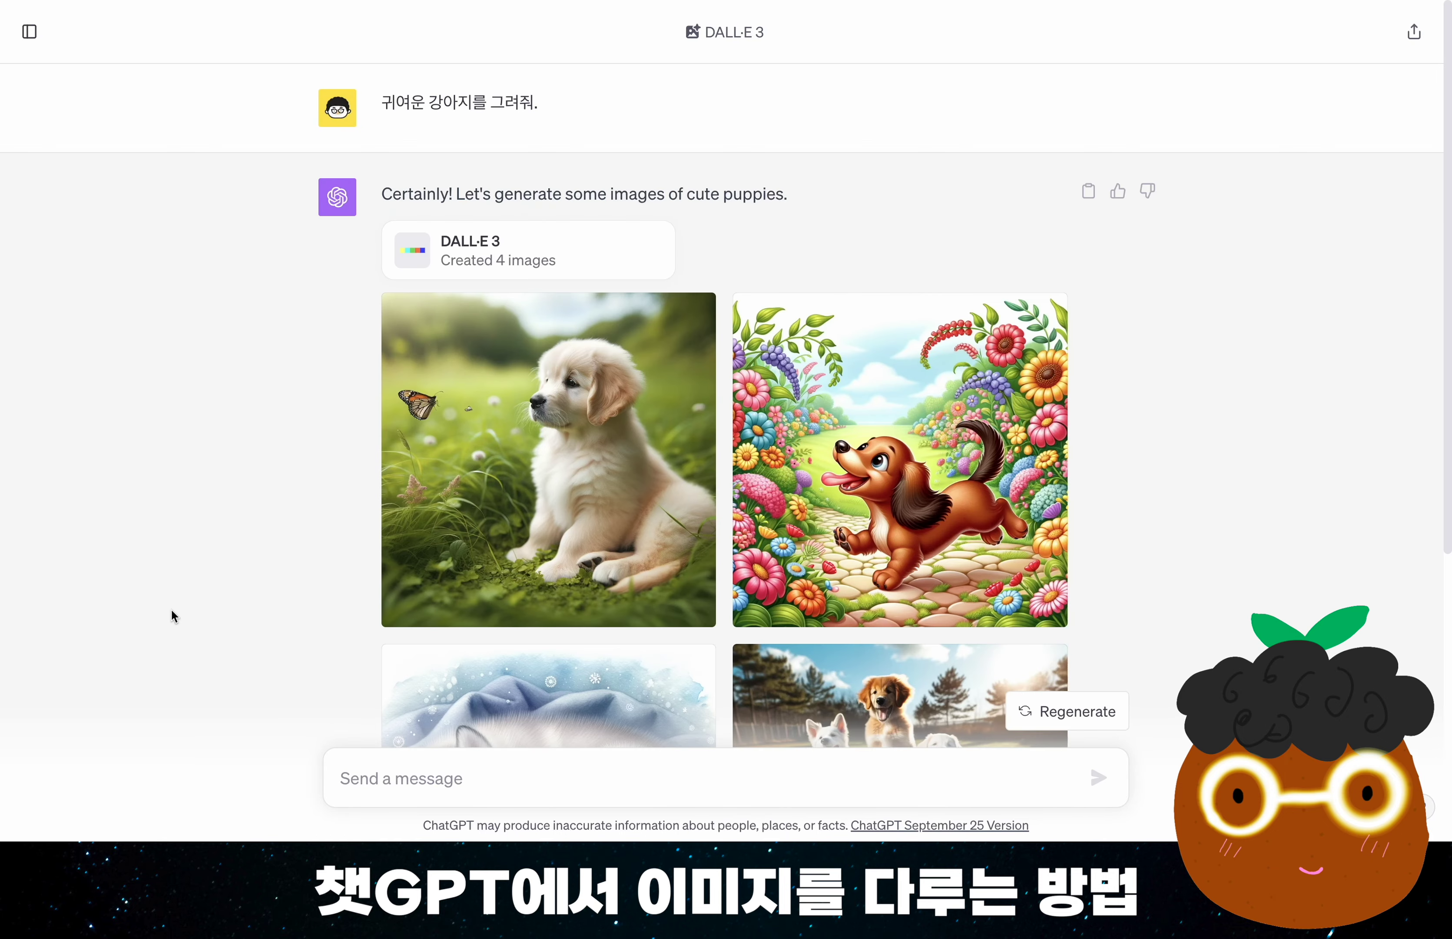
- Look through the generated puppy images and compare them with the prompt that was sent
{"action": "scroll", "coordinate": [169, 607], "scroll_direction": "down", "scroll_amount": 3}
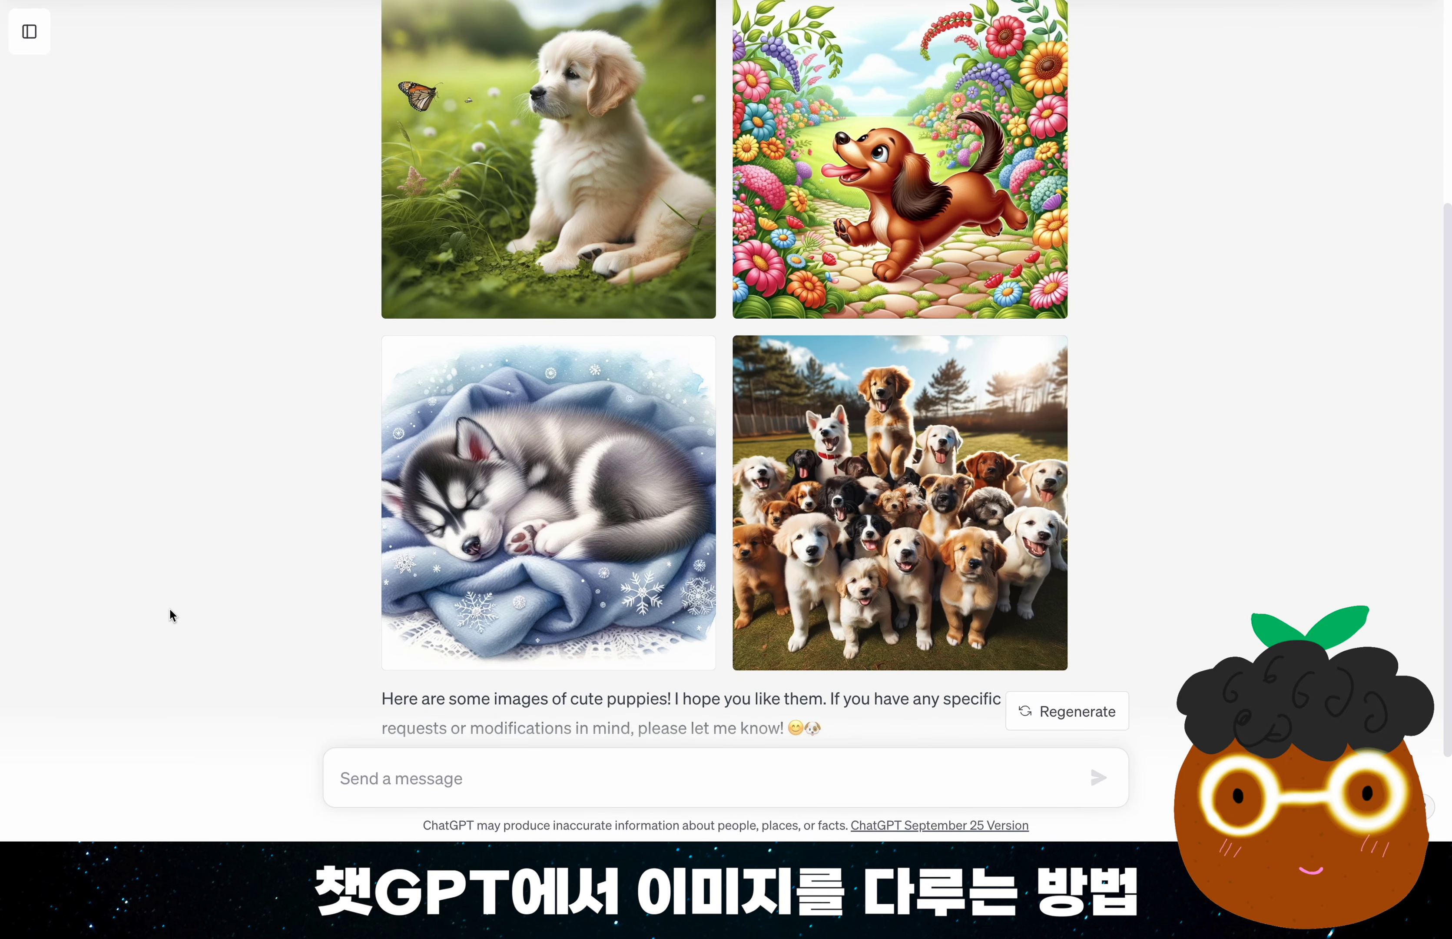
{"action": "scroll", "coordinate": [178, 479], "scroll_direction": "up", "scroll_amount": 1}
{"action": "mouse_move", "coordinate": [824, 638]}
{"action": "scroll", "coordinate": [824, 638], "scroll_direction": "up", "scroll_amount": 4}
{"action": "left_click_drag", "start_coordinate": [381, 101], "coordinate": [583, 103]}
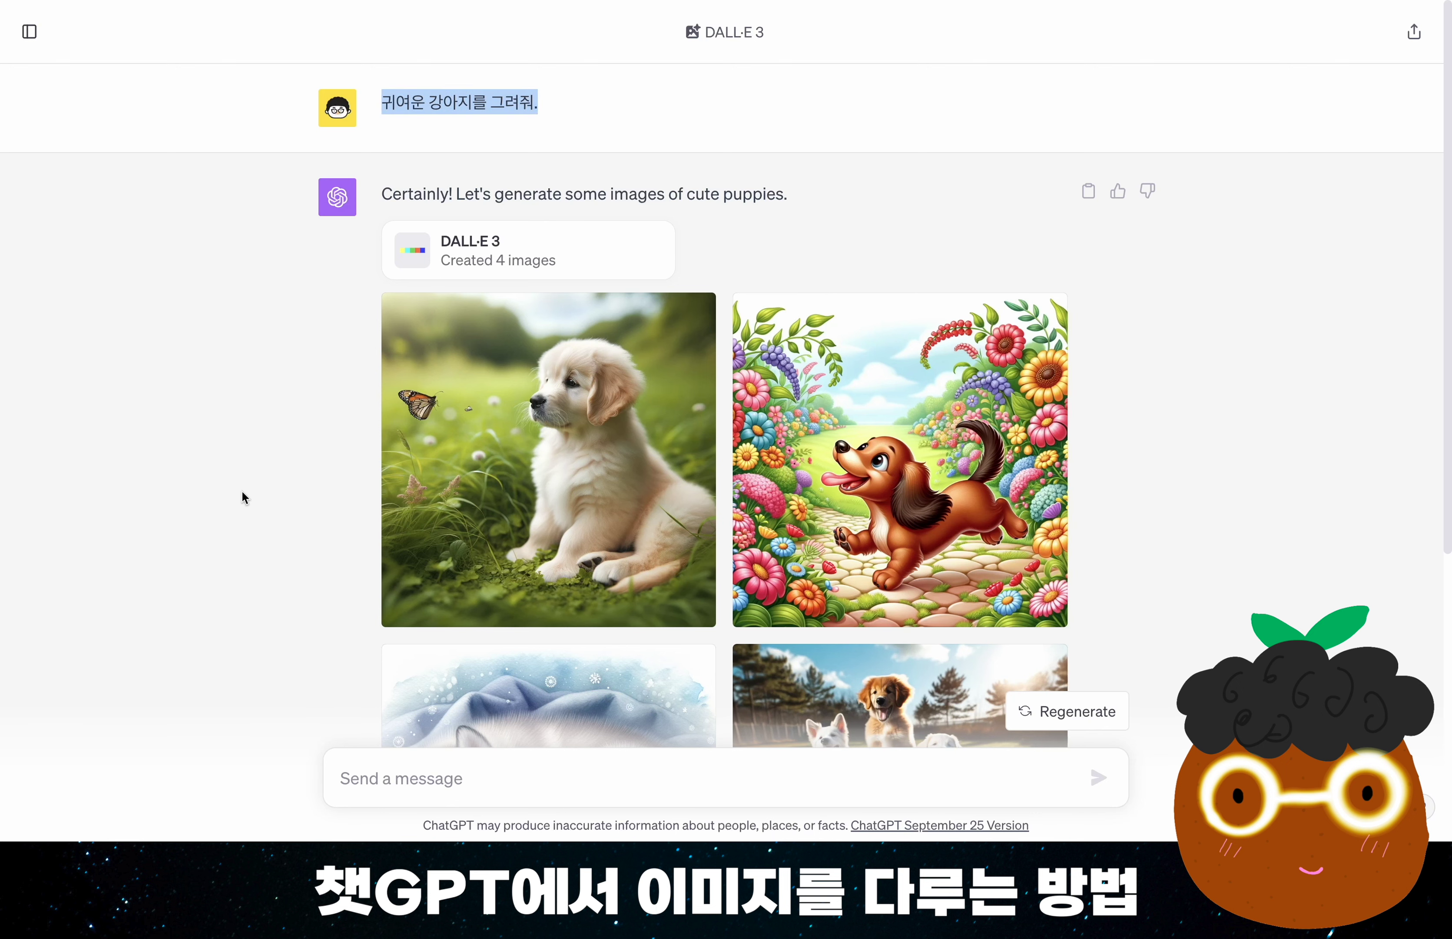
{"action": "scroll", "coordinate": [222, 513], "scroll_direction": "down", "scroll_amount": 4}
{"action": "mouse_move", "coordinate": [994, 431]}
{"action": "mouse_move", "coordinate": [749, 503]}
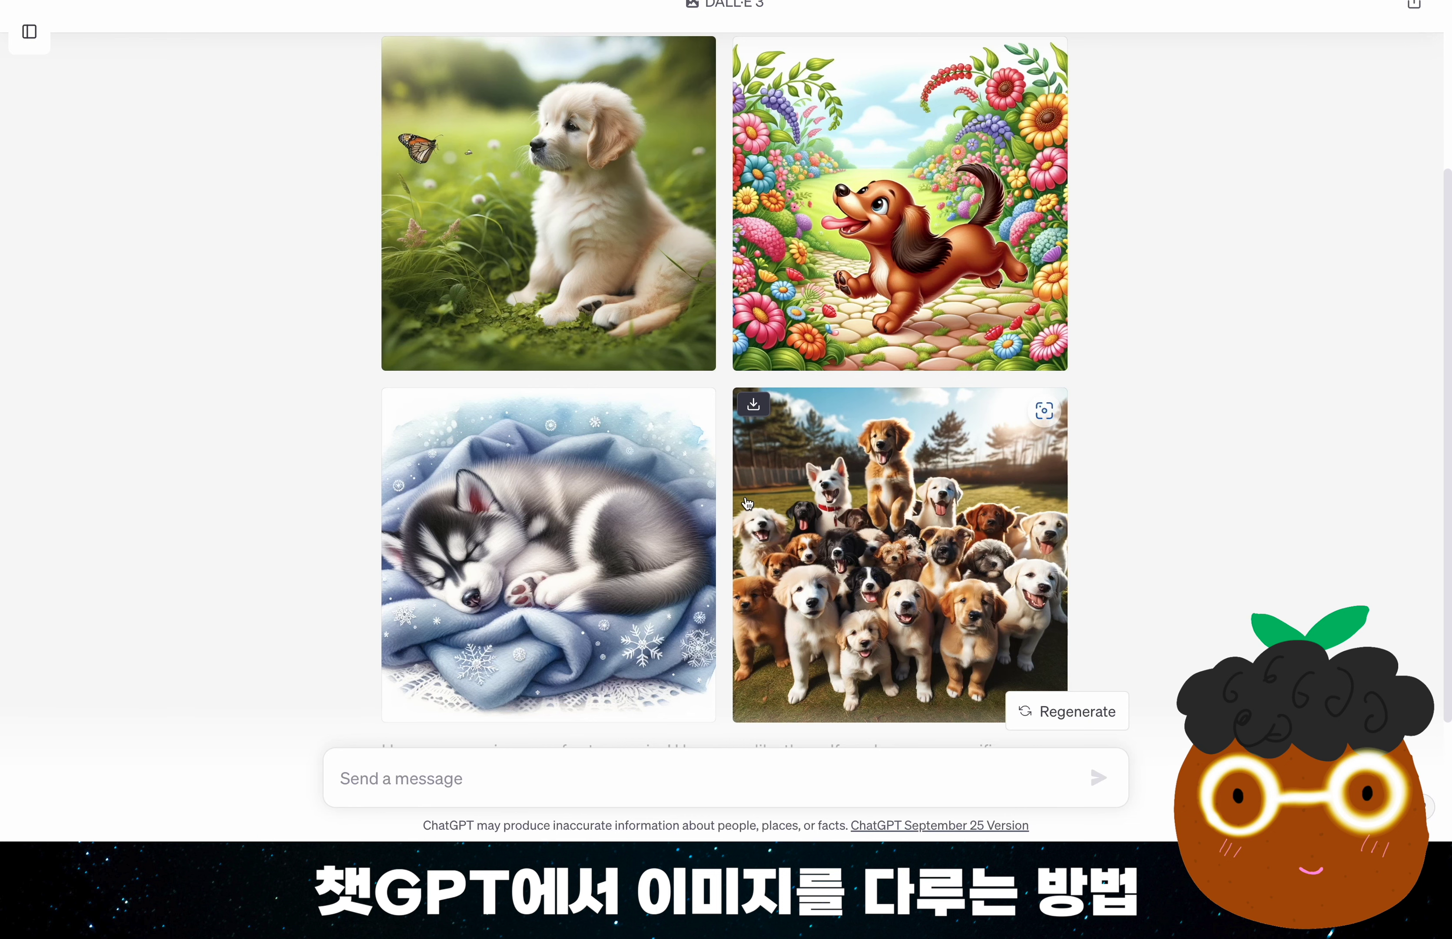
- Edit the first prompt to "푸른 잔디밭에 놀고 있는 귀여운 흰색 강아지를 그려줘. 파스텔 톤으로 그려줘. 따뜻한 느낌으로 그려줘." and resubmit it
{"action": "scroll", "coordinate": [748, 503], "scroll_direction": "up", "scroll_amount": 4}
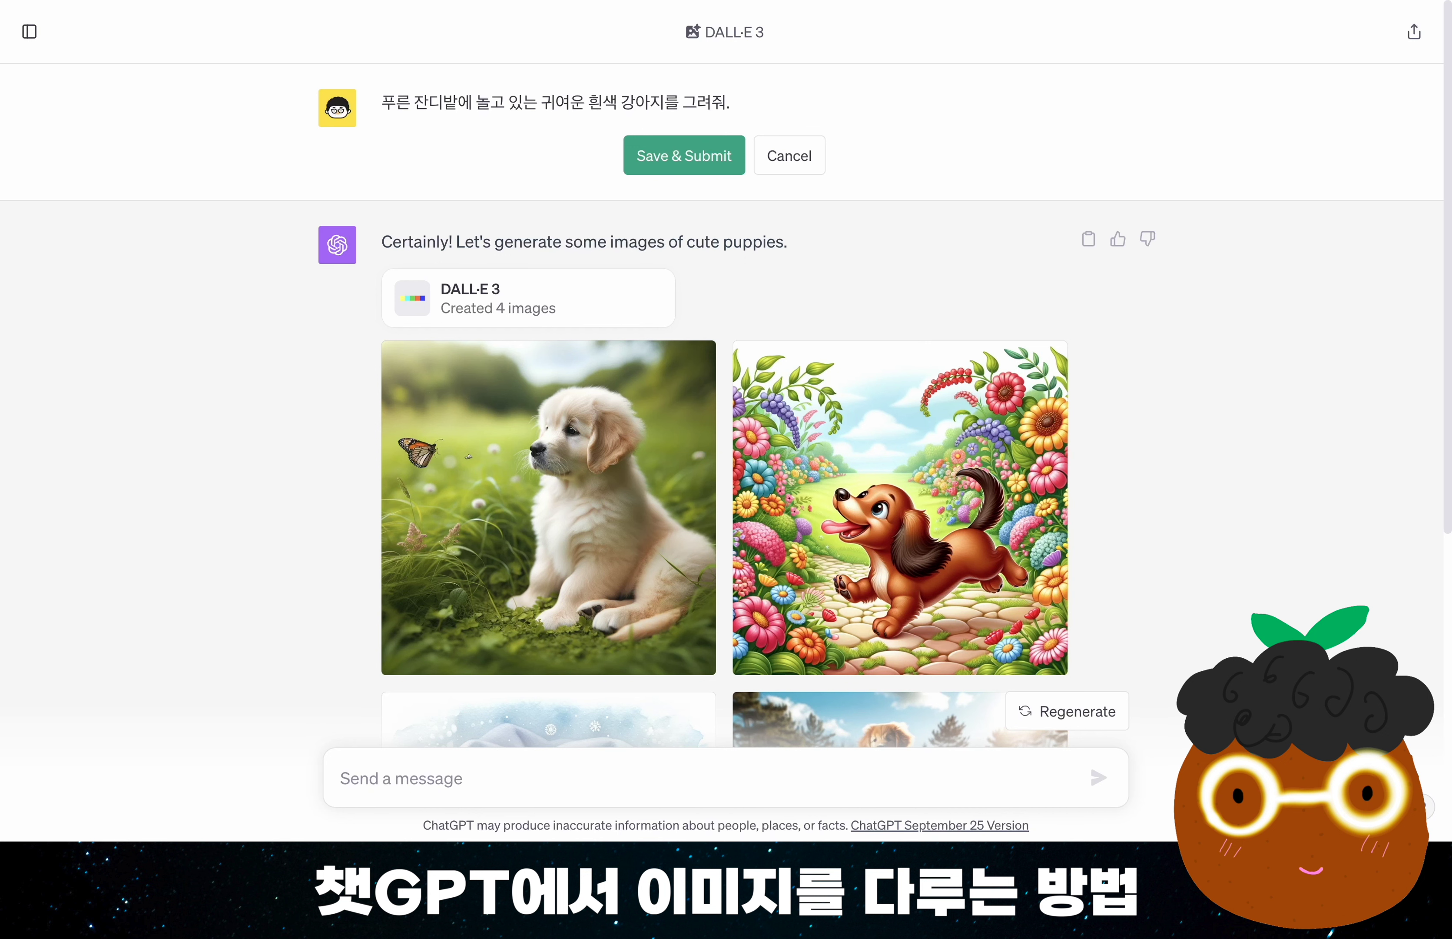
{"action": "key", "text": "Return"}
{"action": "type", "text": "파스텔 톤으로 그려줘."}
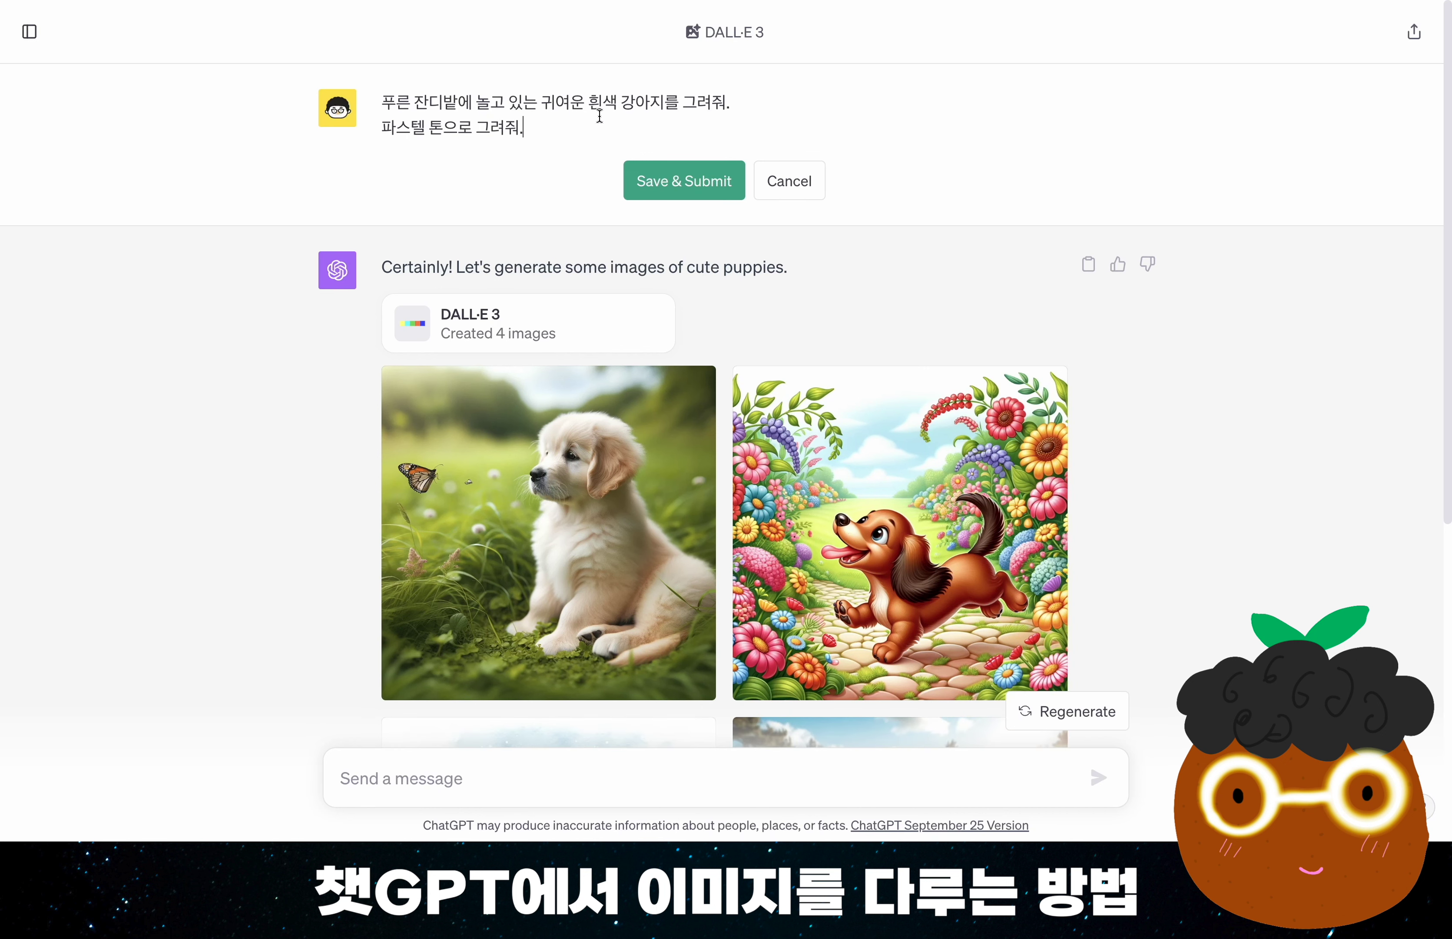
{"action": "type", "text": " 따뜻한 느낌으로 그려줘."}
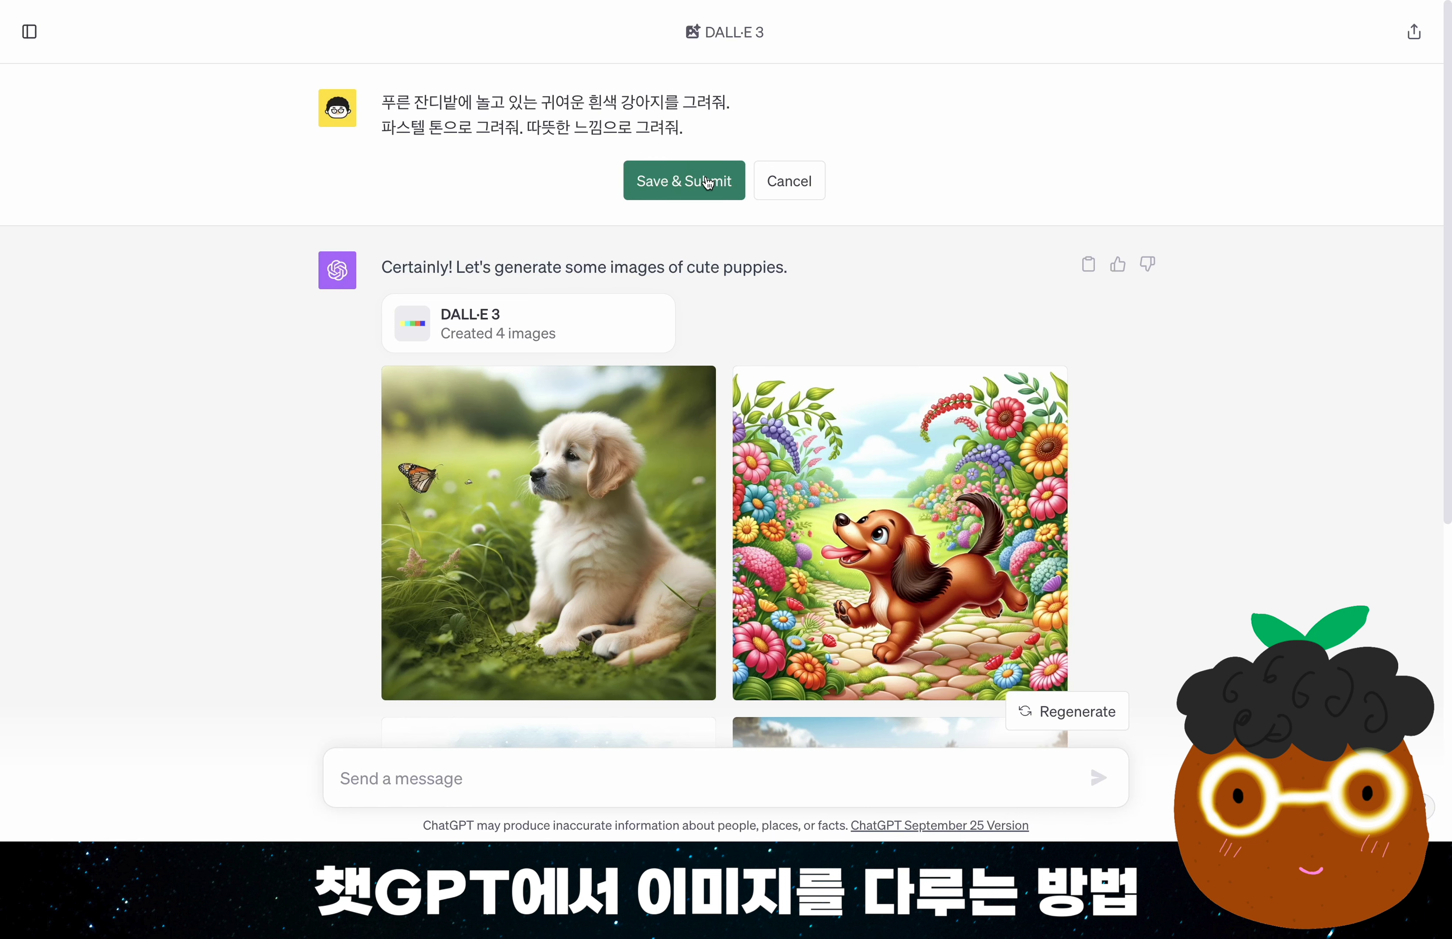
{"action": "left_click", "coordinate": [708, 182]}
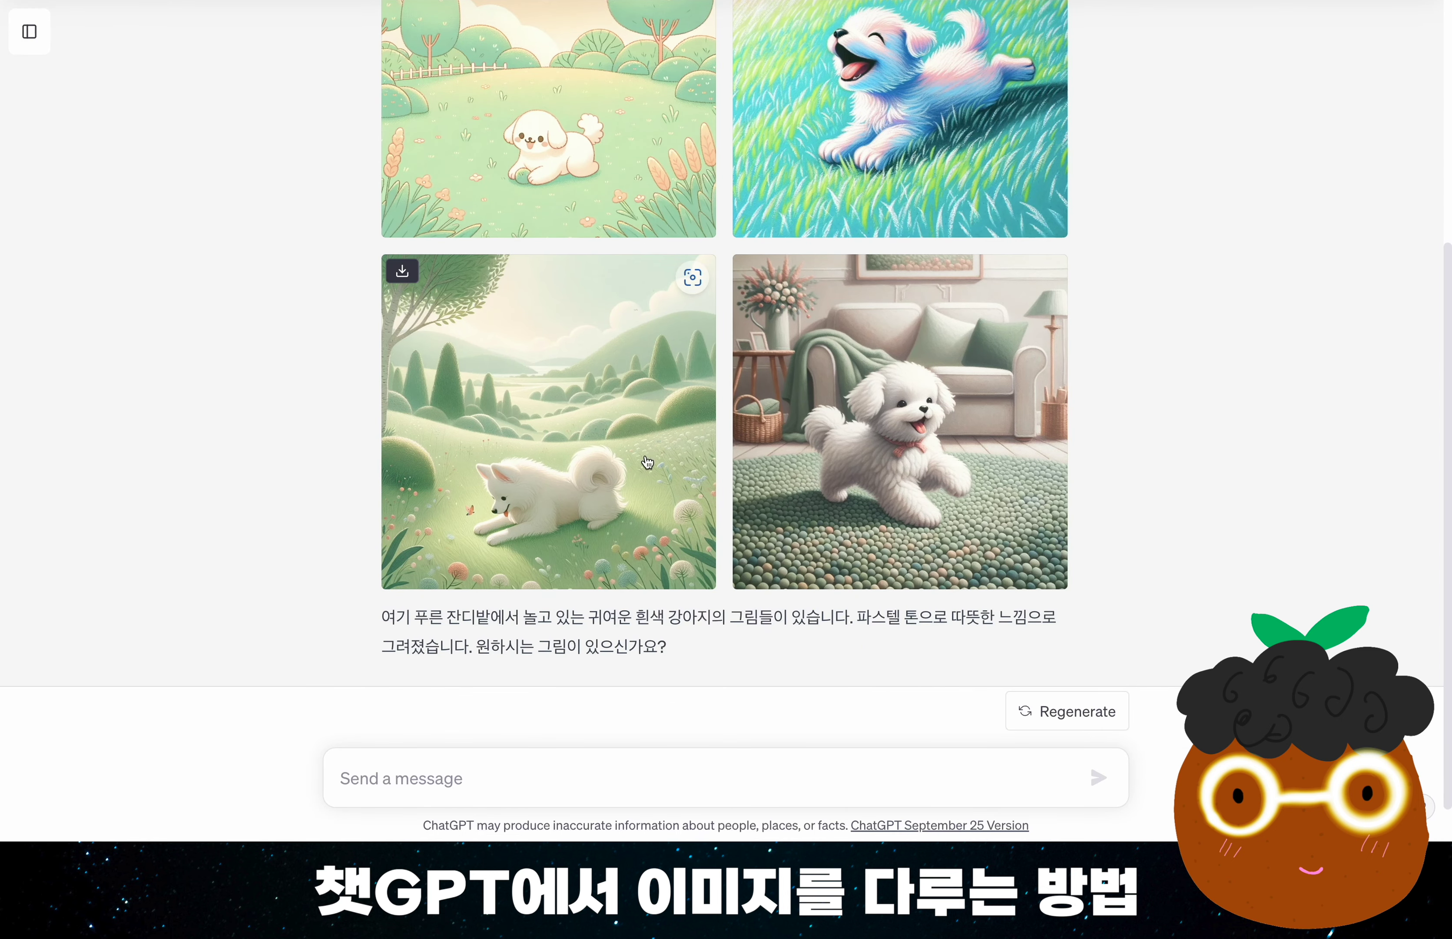
- Request four more images in the same conversation with the message "4개를 더 그려줄래?"
{"action": "type", "text": "4개를 더 그려줄래?"}
{"action": "key", "text": "Return"}
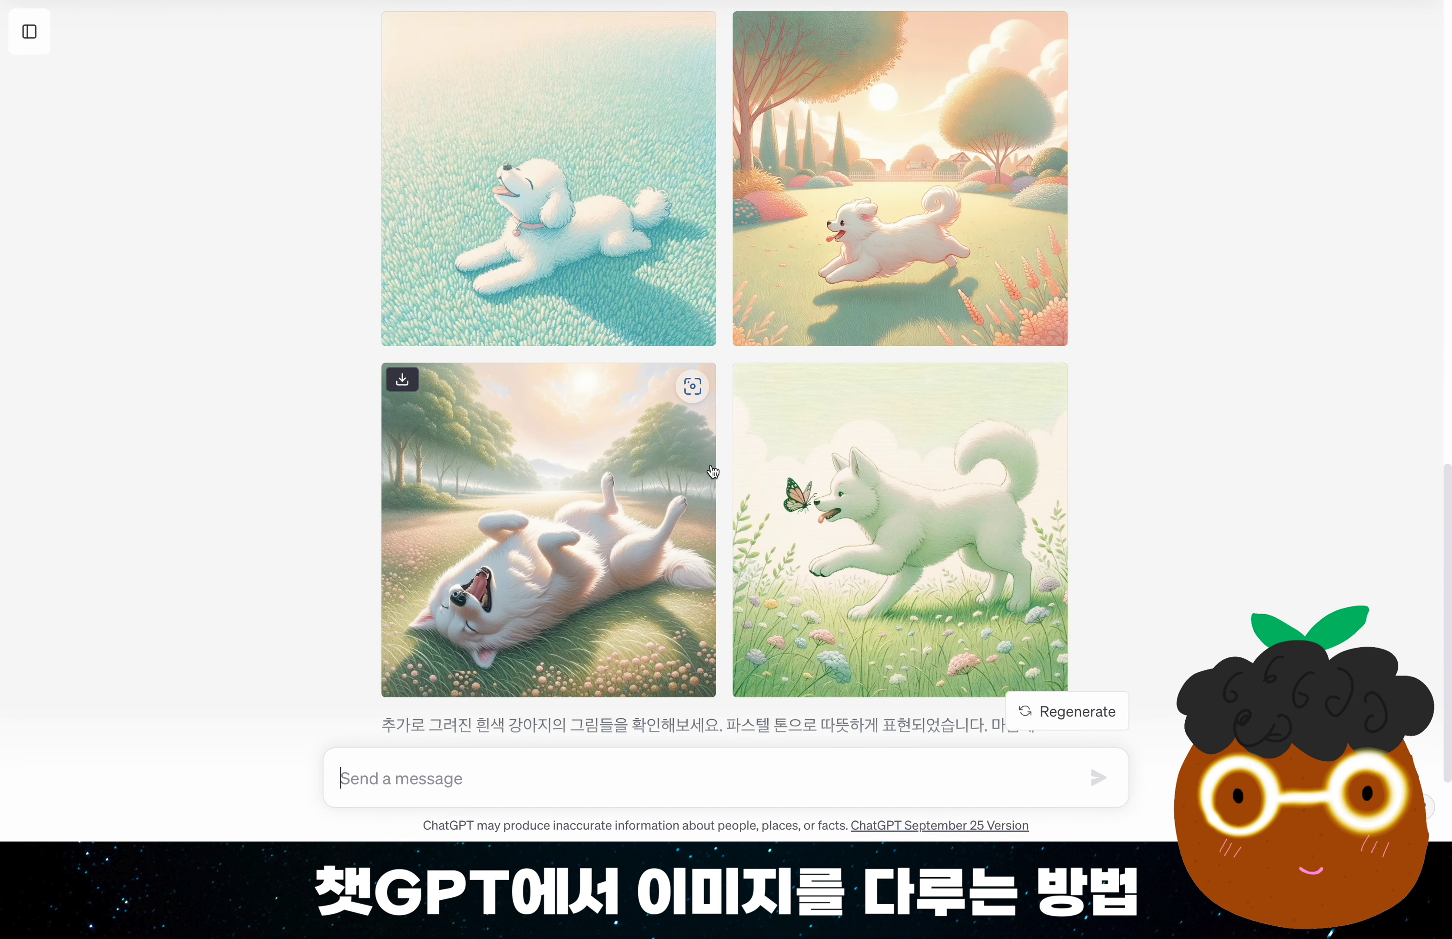
- Compare the original and edited versions of the puppy prompt together with the images each one generated
{"action": "scroll", "coordinate": [713, 471], "scroll_direction": "up", "scroll_amount": 20}
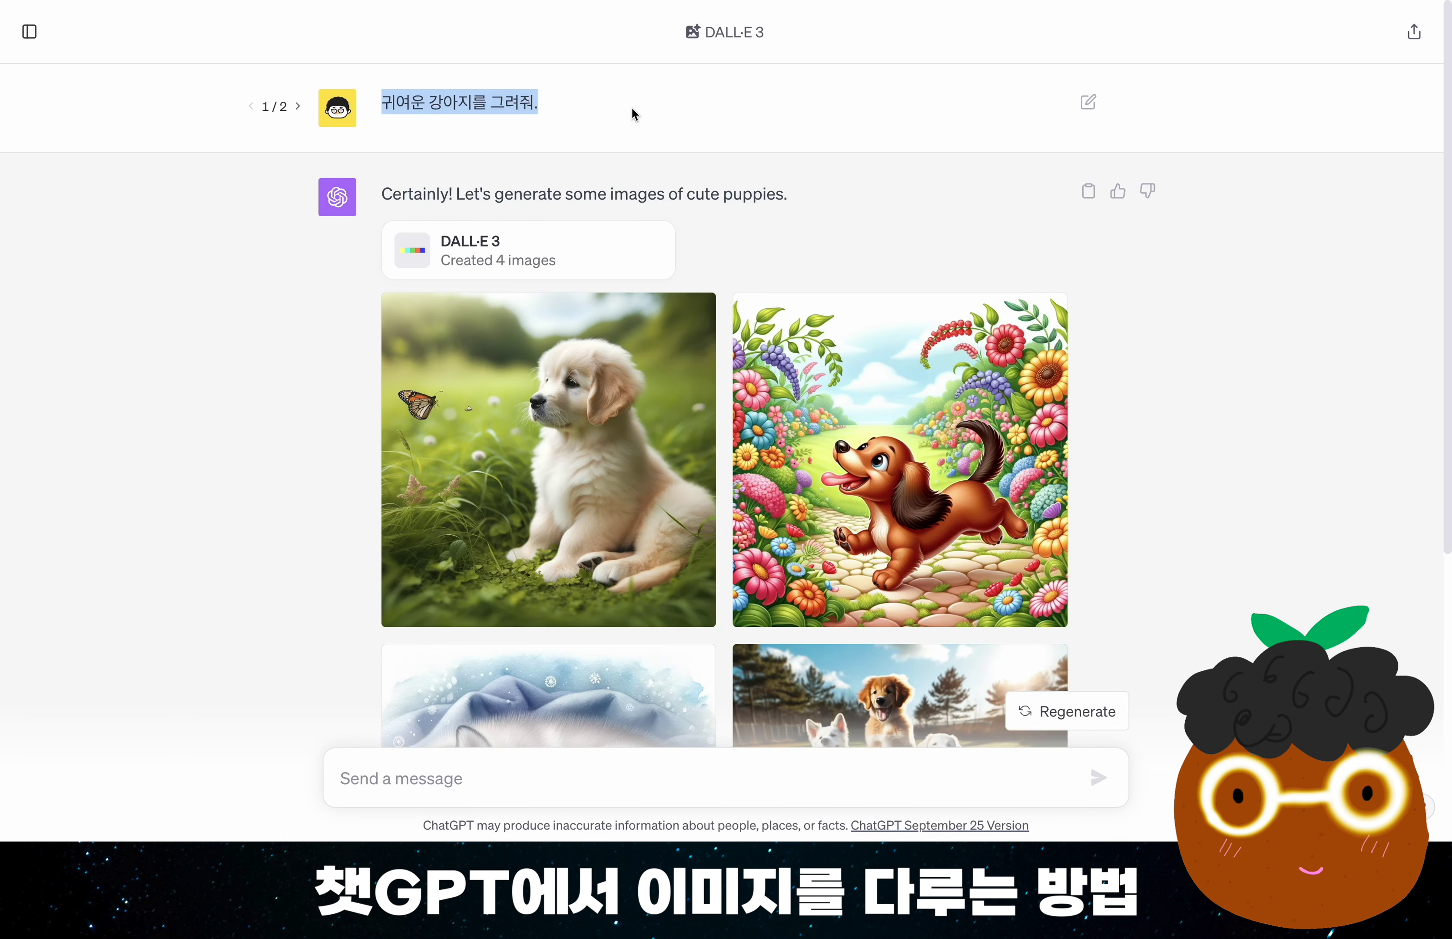
{"action": "scroll", "coordinate": [719, 312], "scroll_direction": "down", "scroll_amount": 5}
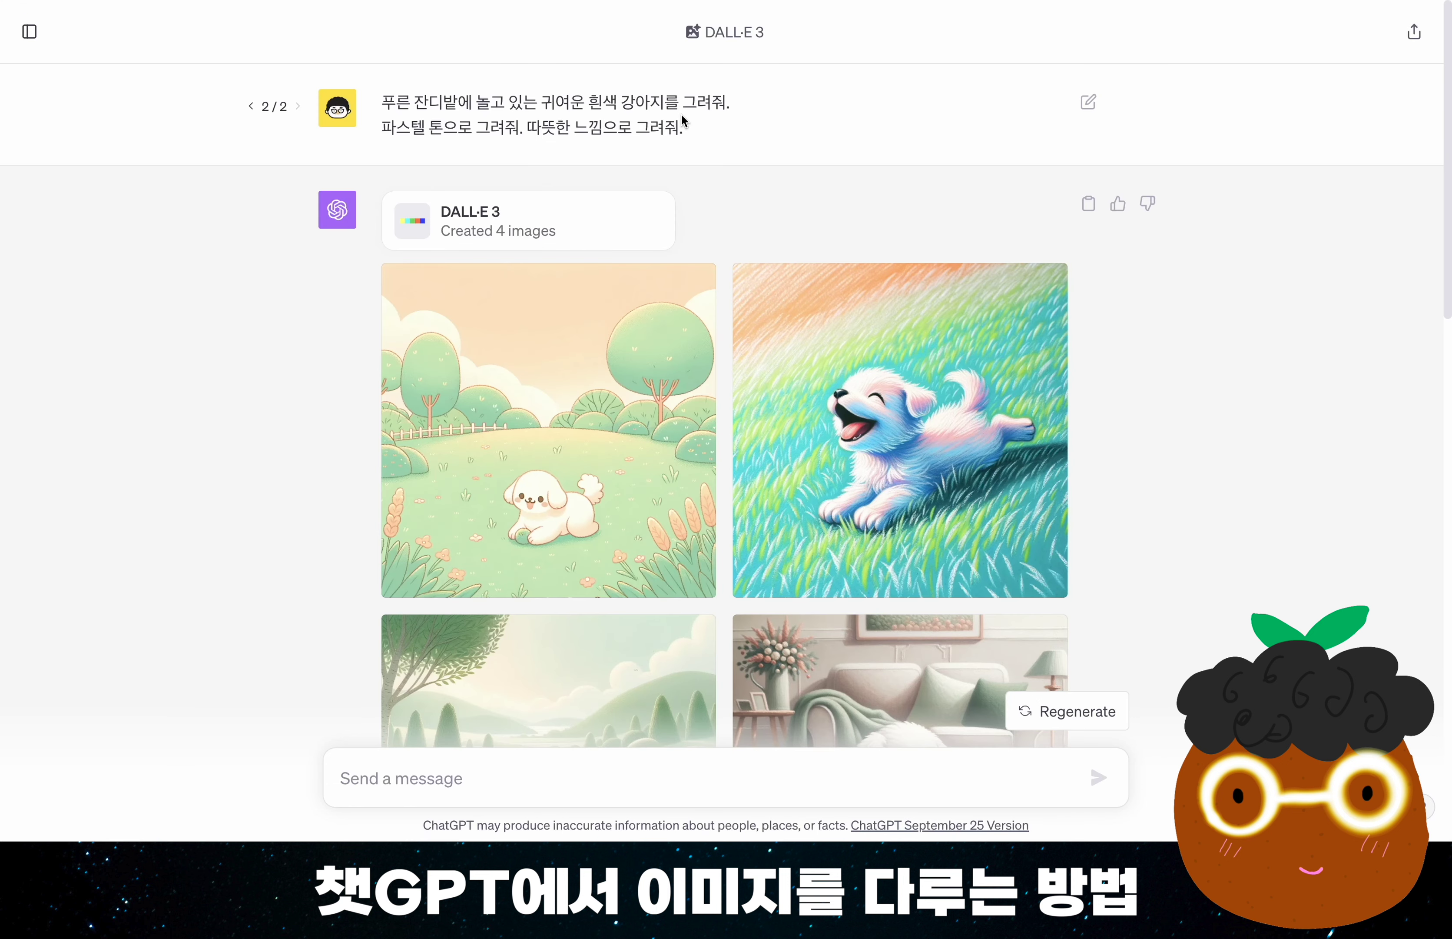
{"action": "left_click_drag", "start_coordinate": [684, 127], "coordinate": [360, 109]}
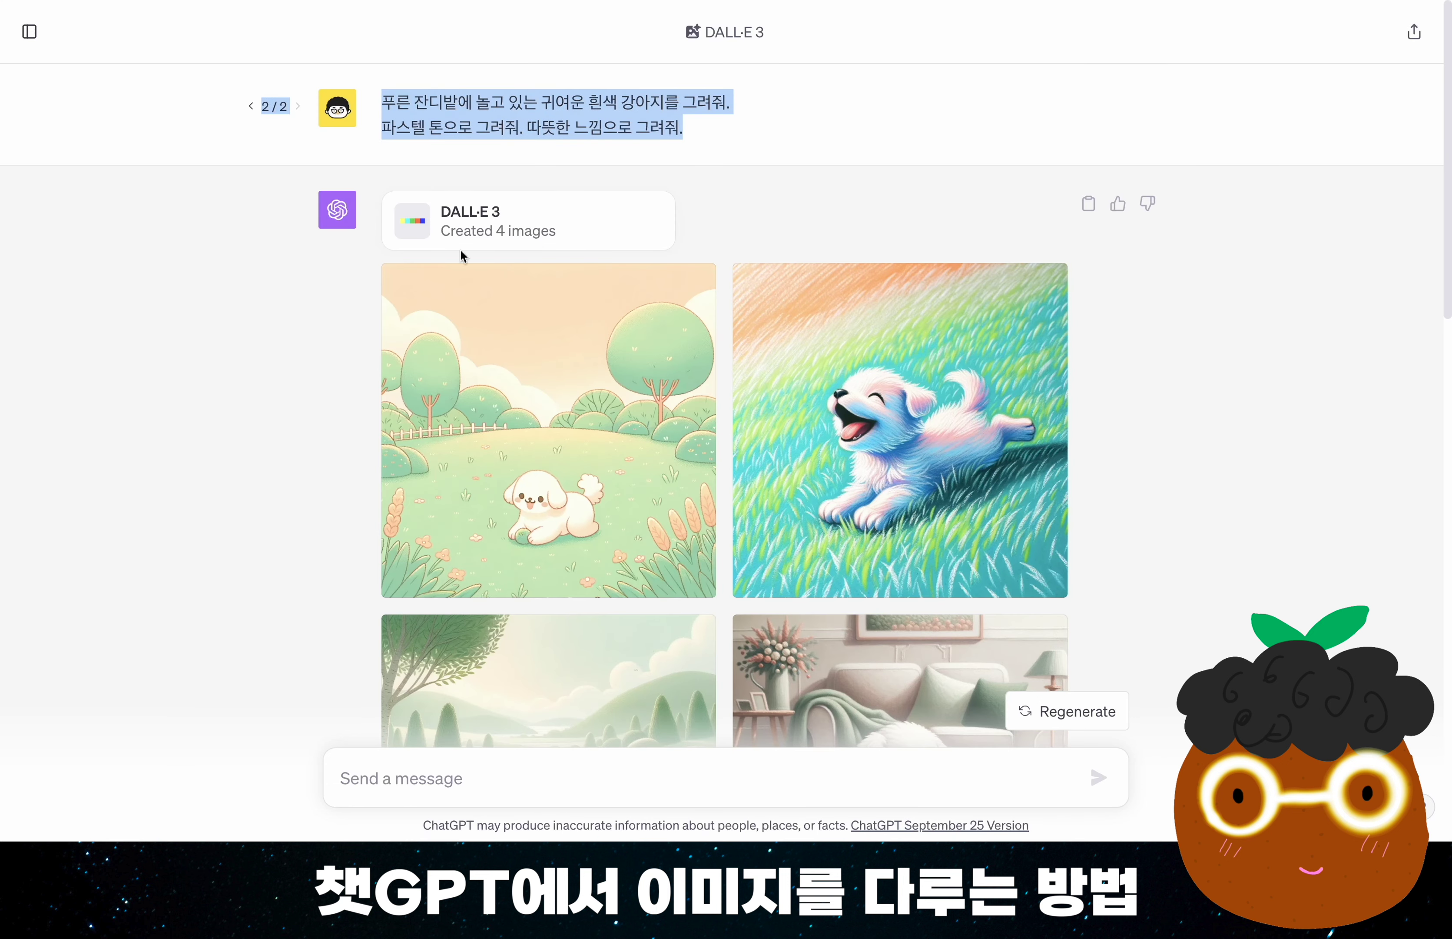
{"action": "left_click", "coordinate": [207, 436]}
{"action": "scroll", "coordinate": [207, 436], "scroll_direction": "down", "scroll_amount": 4}
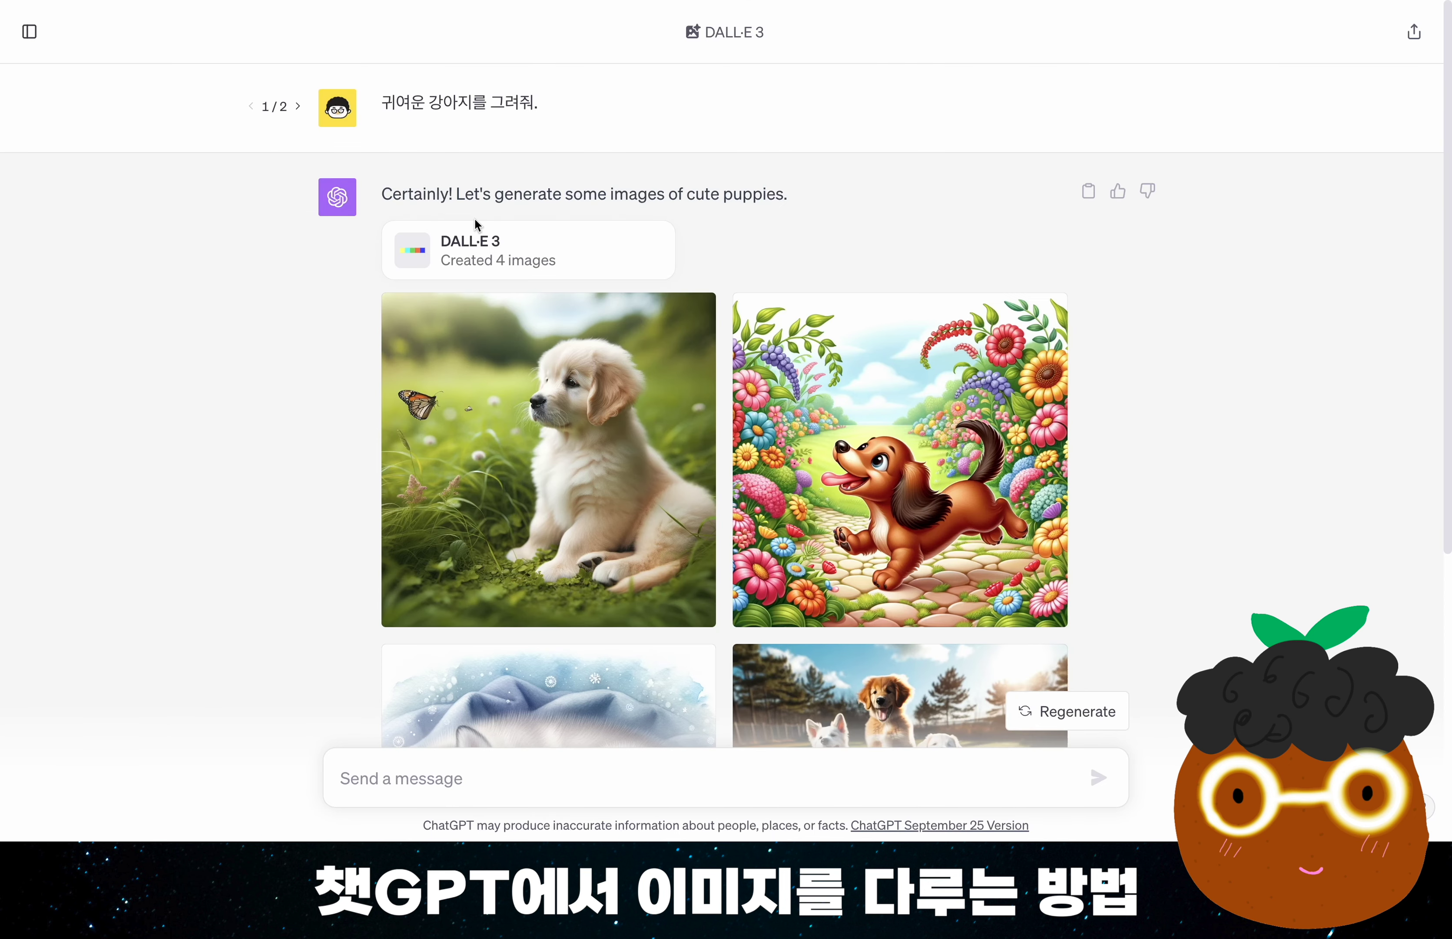
{"action": "triple_click", "coordinate": [592, 109]}
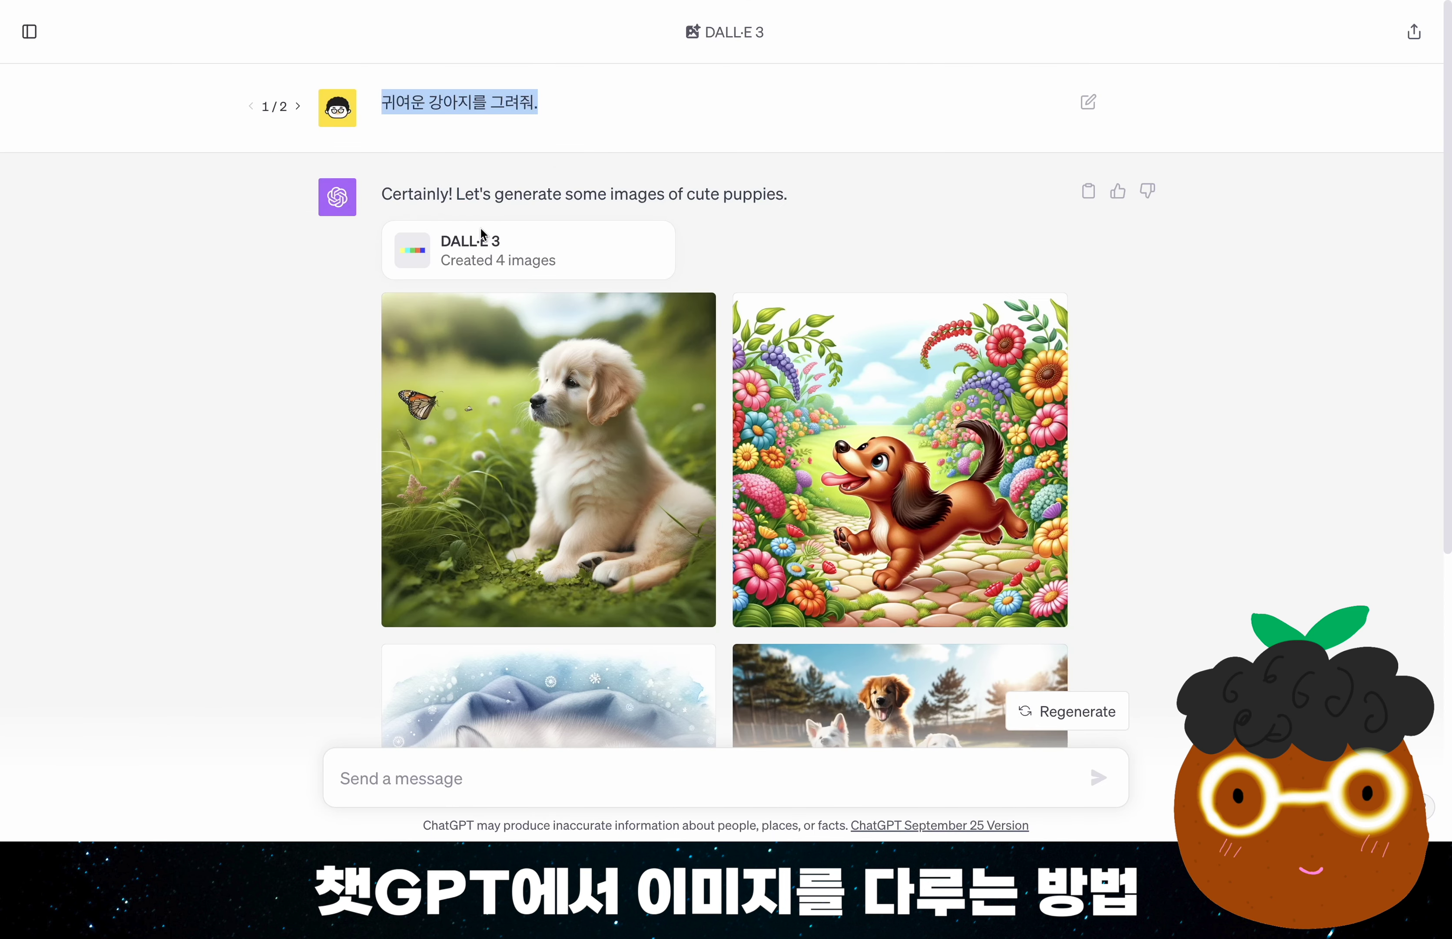
{"action": "scroll", "coordinate": [312, 456], "scroll_direction": "down", "scroll_amount": 4}
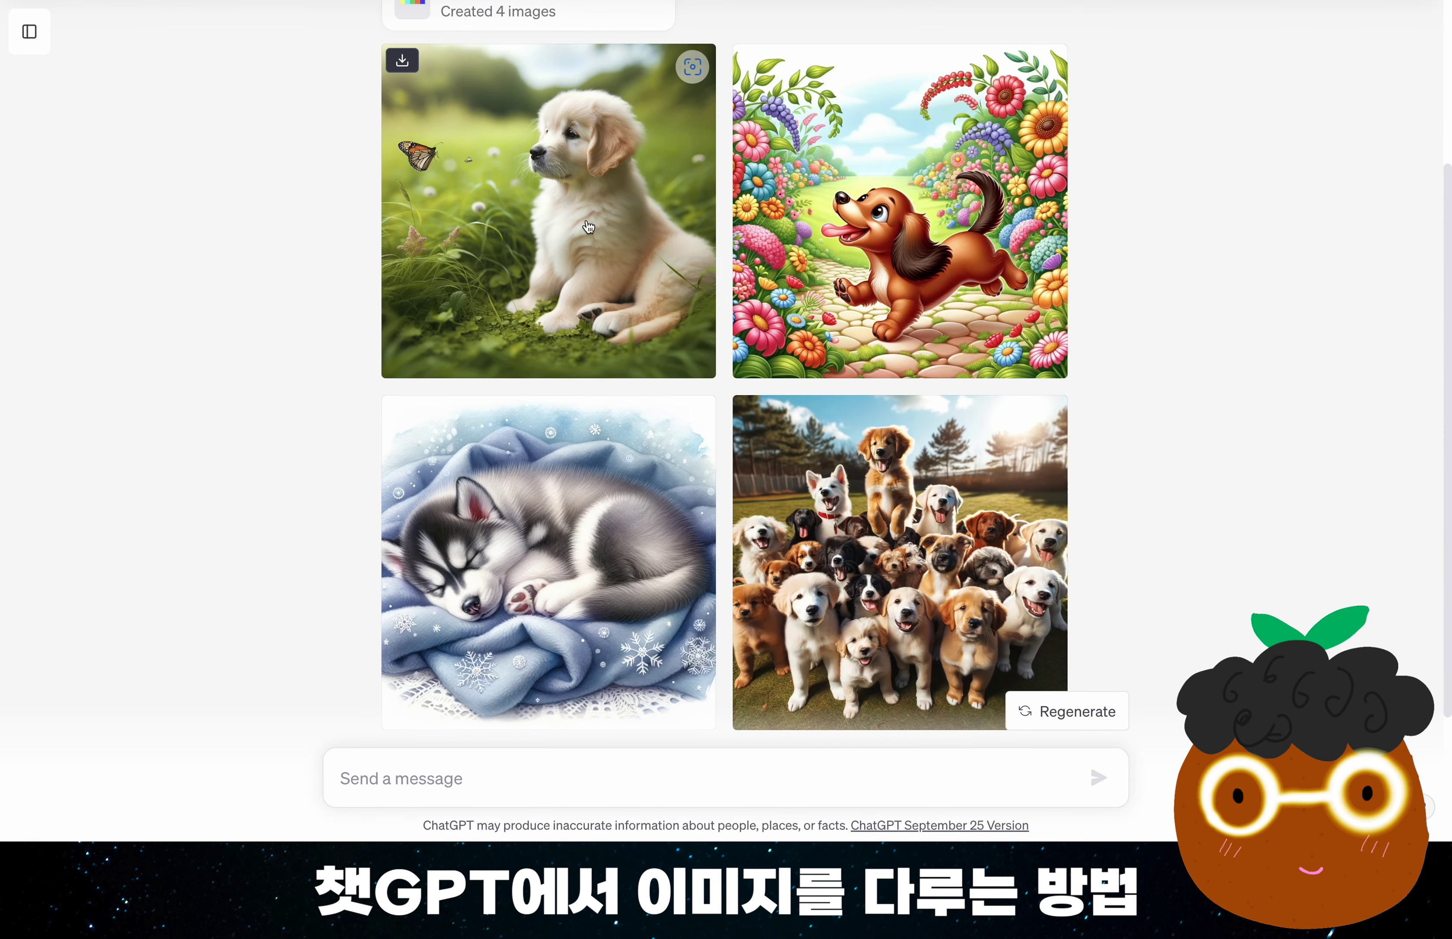
- Under the original prompt, send "1번 느낌으로 이미지를 여러개 만들어줘" and look over the resulting variations
{"action": "type", "text": "1번 느낌으로 이미지를 여러개 만들어줘"}
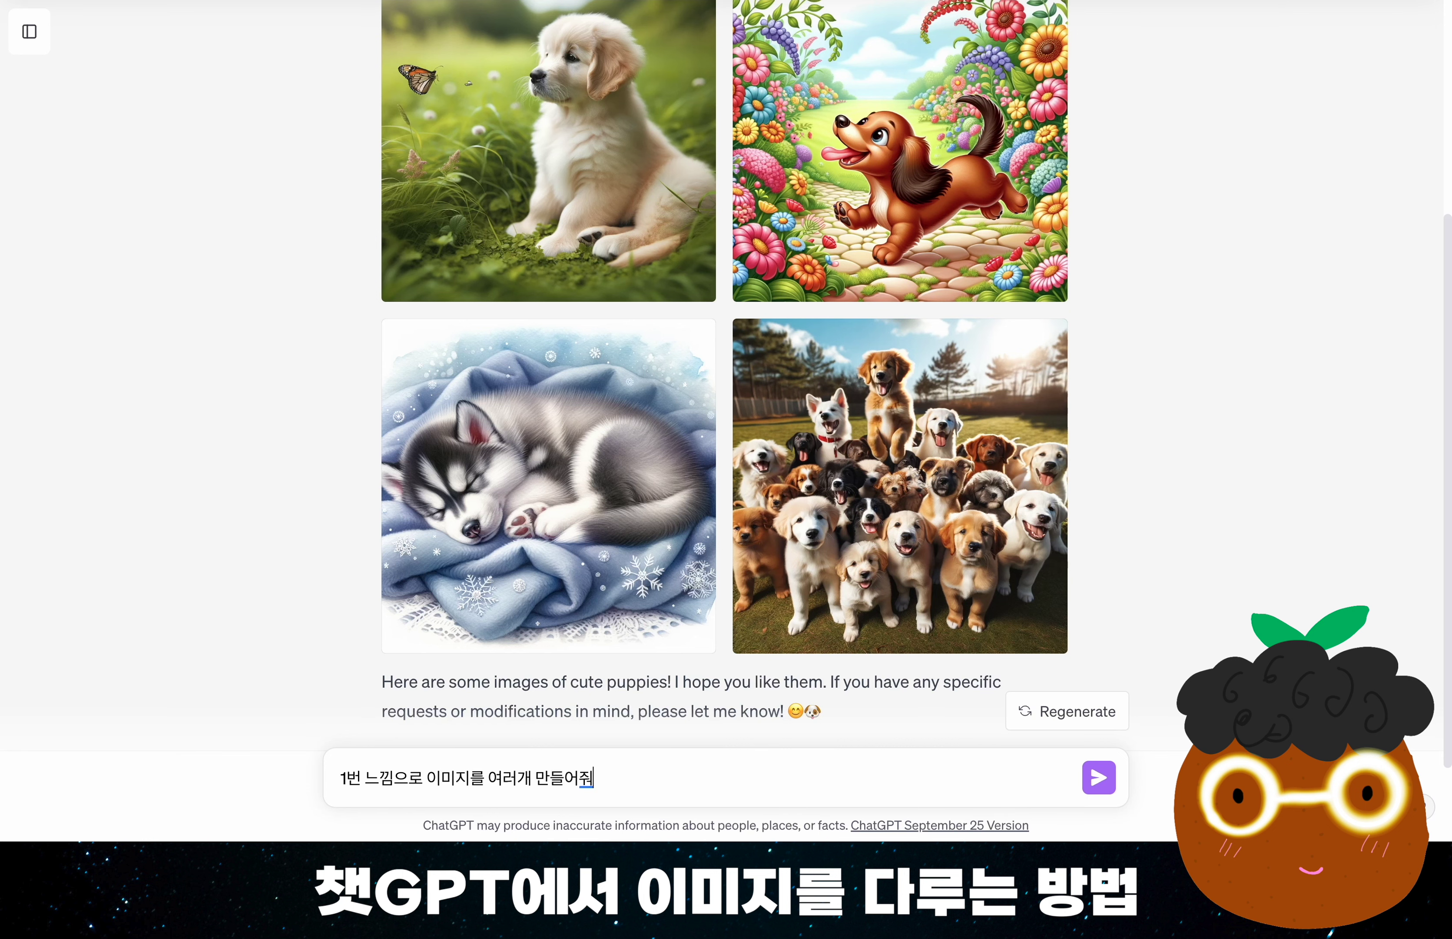
{"action": "key", "text": "Return"}
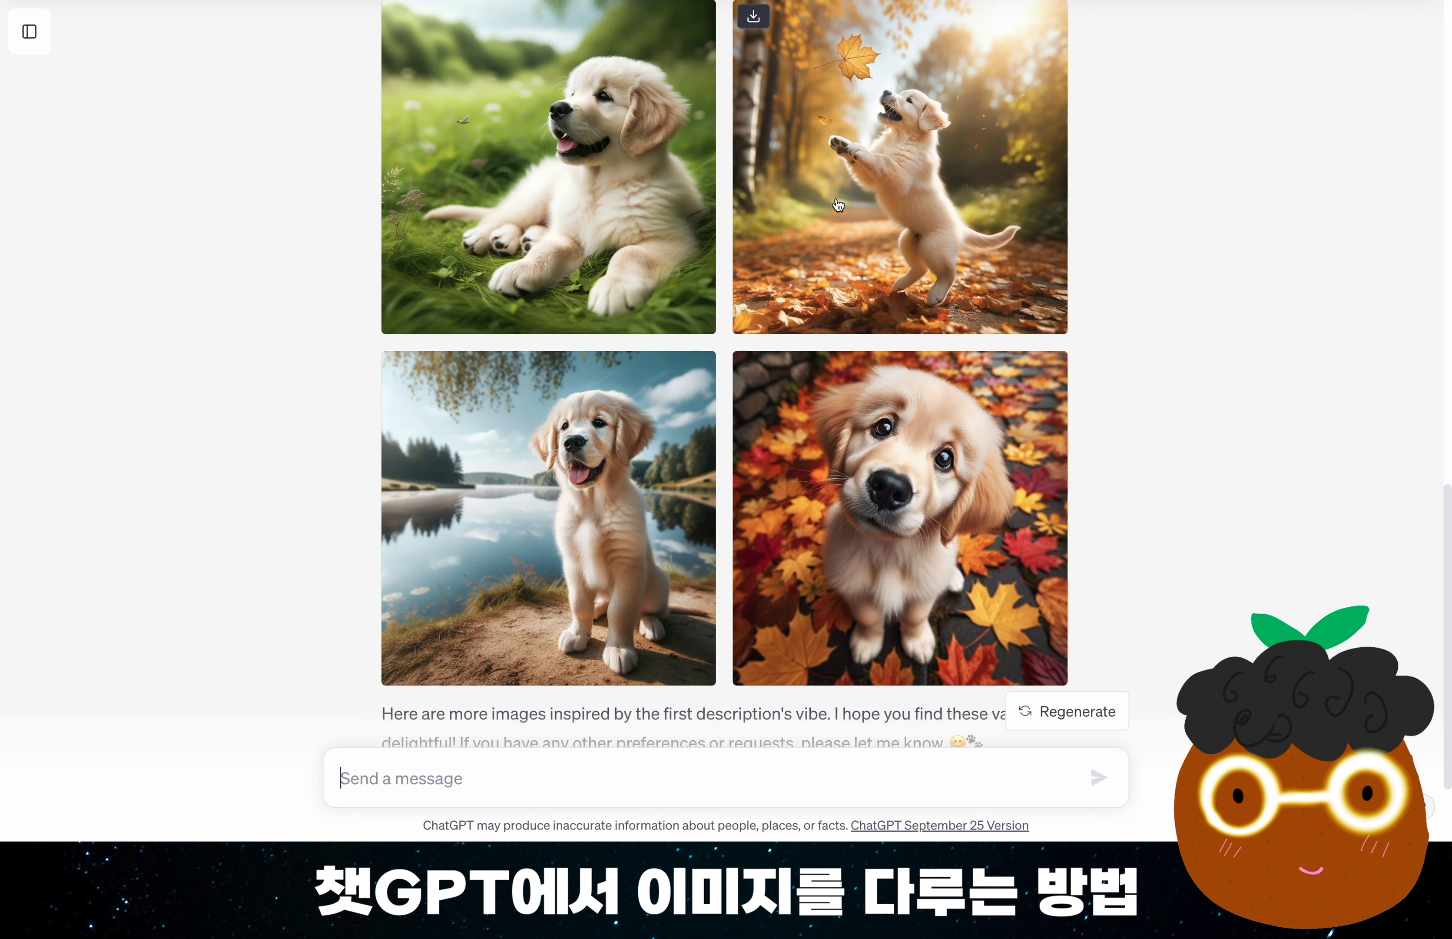
{"action": "scroll", "coordinate": [674, 305], "scroll_direction": "up", "scroll_amount": 2}
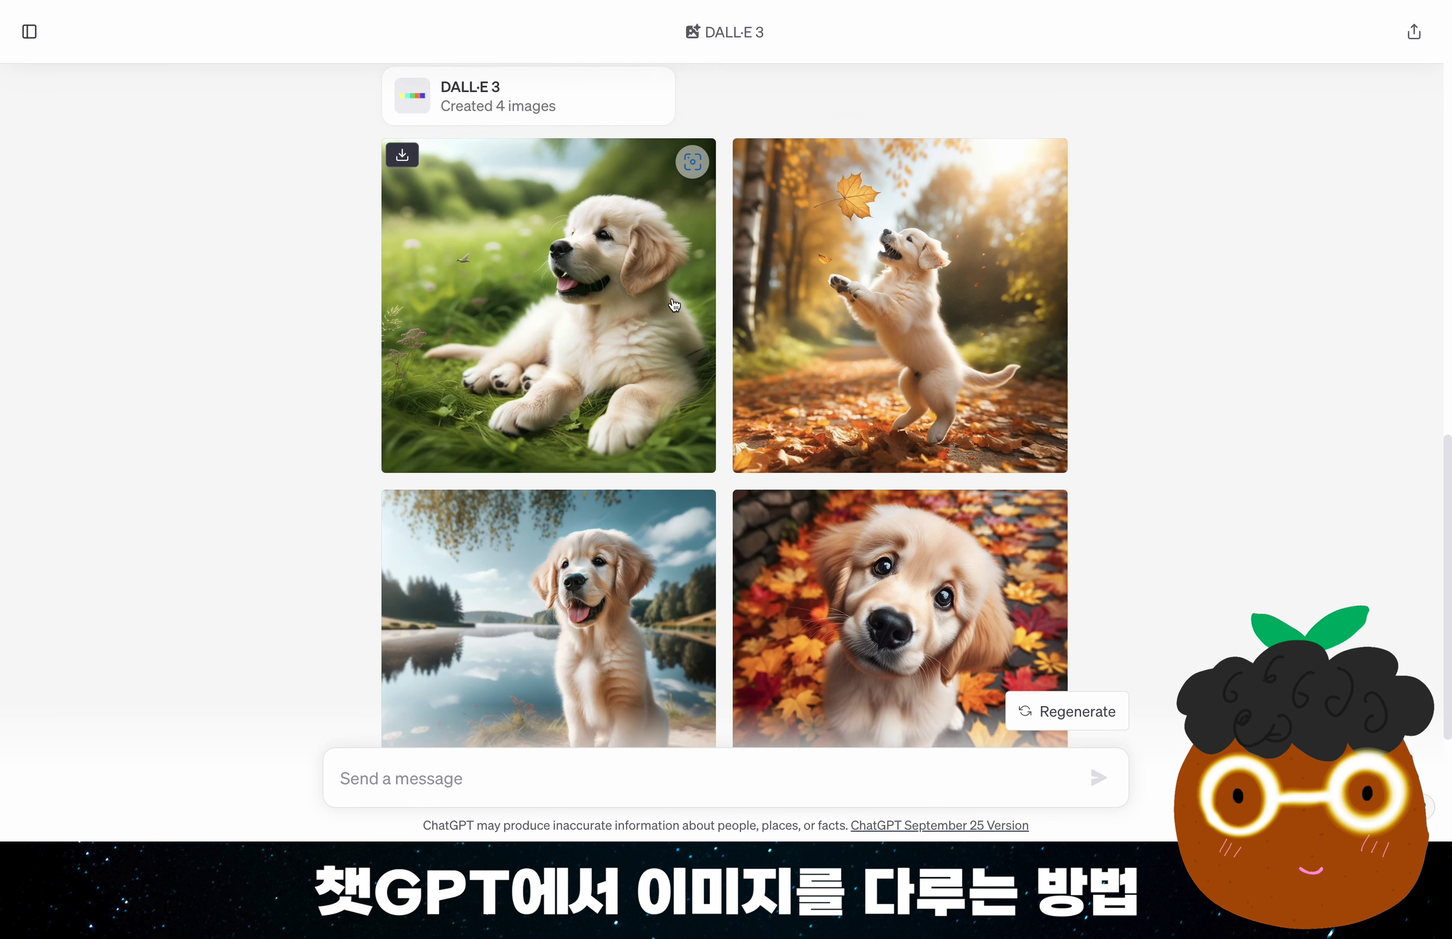
{"action": "scroll", "coordinate": [675, 305], "scroll_direction": "down", "scroll_amount": 4}
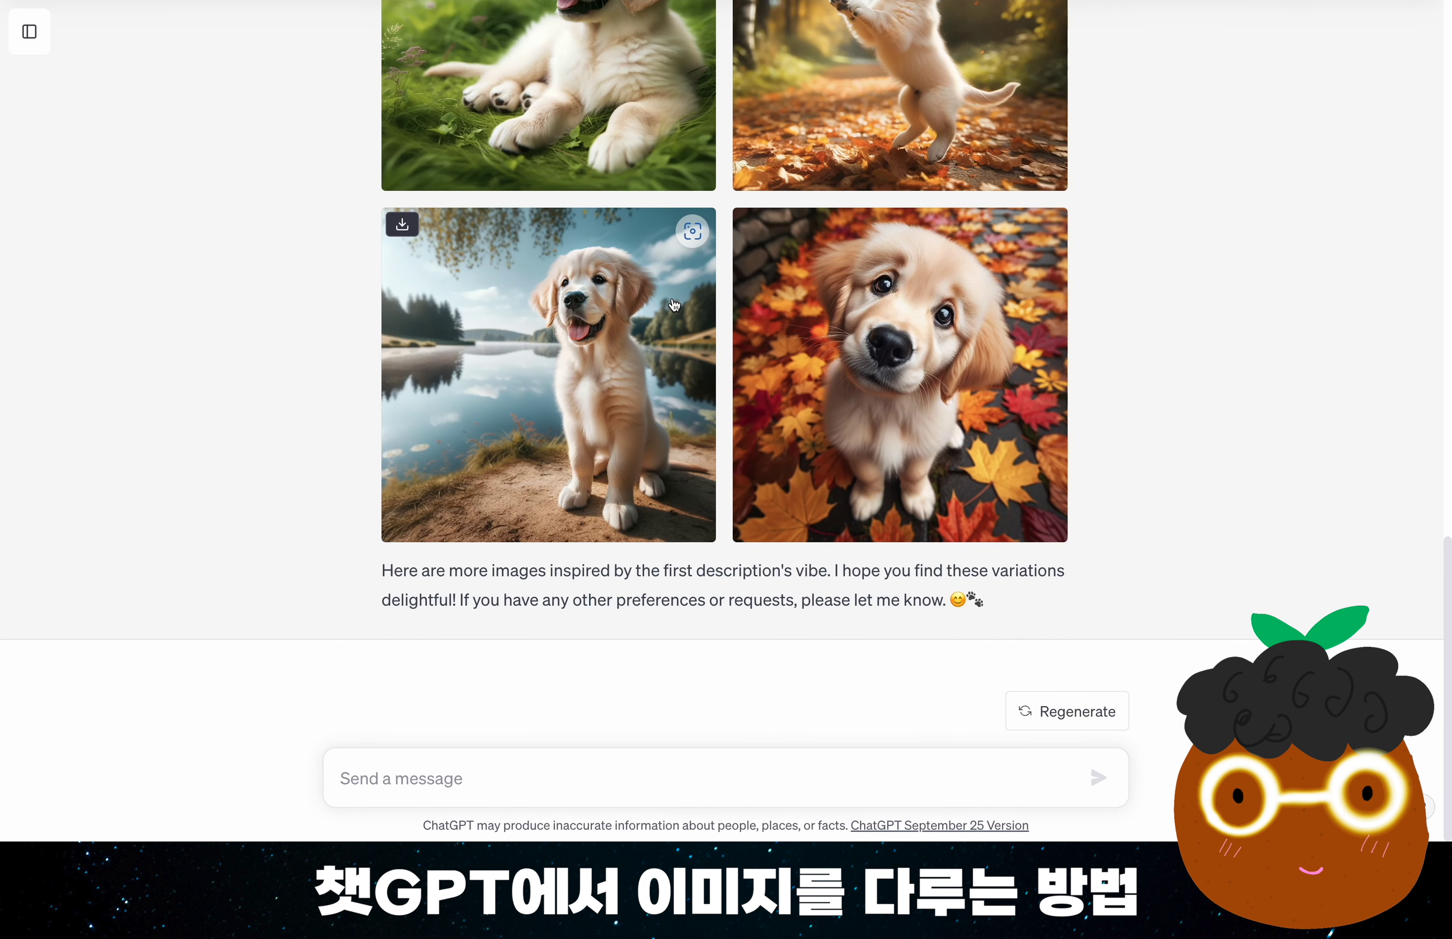
{"action": "scroll", "coordinate": [674, 305], "scroll_direction": "up", "scroll_amount": 3}
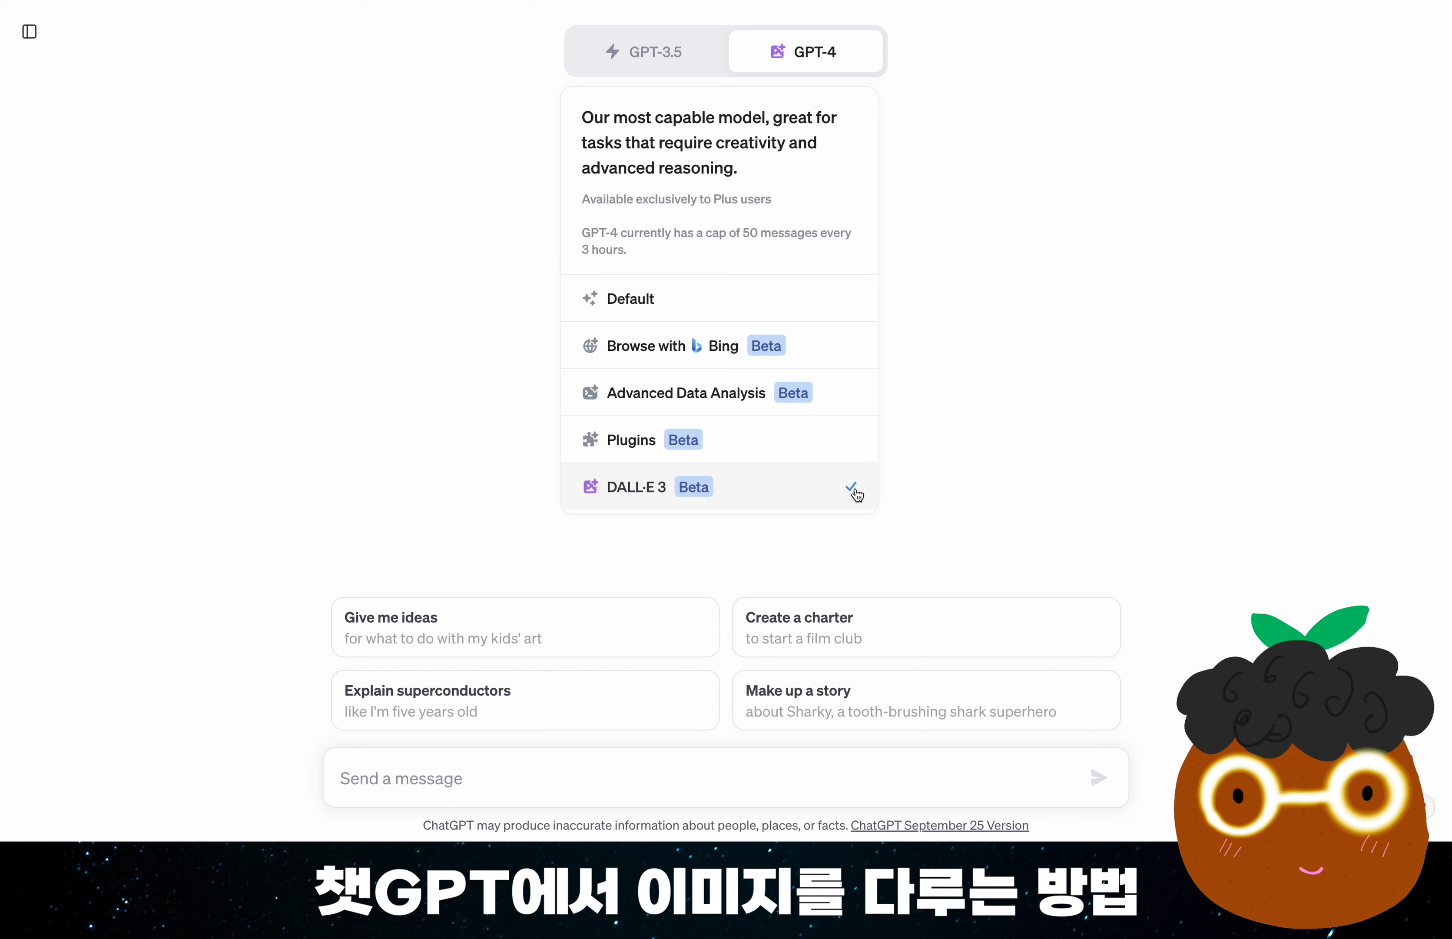
- In a new chat, switch the GPT-4 mode from DALL·E 3 to Default
{"action": "left_click", "coordinate": [806, 298]}
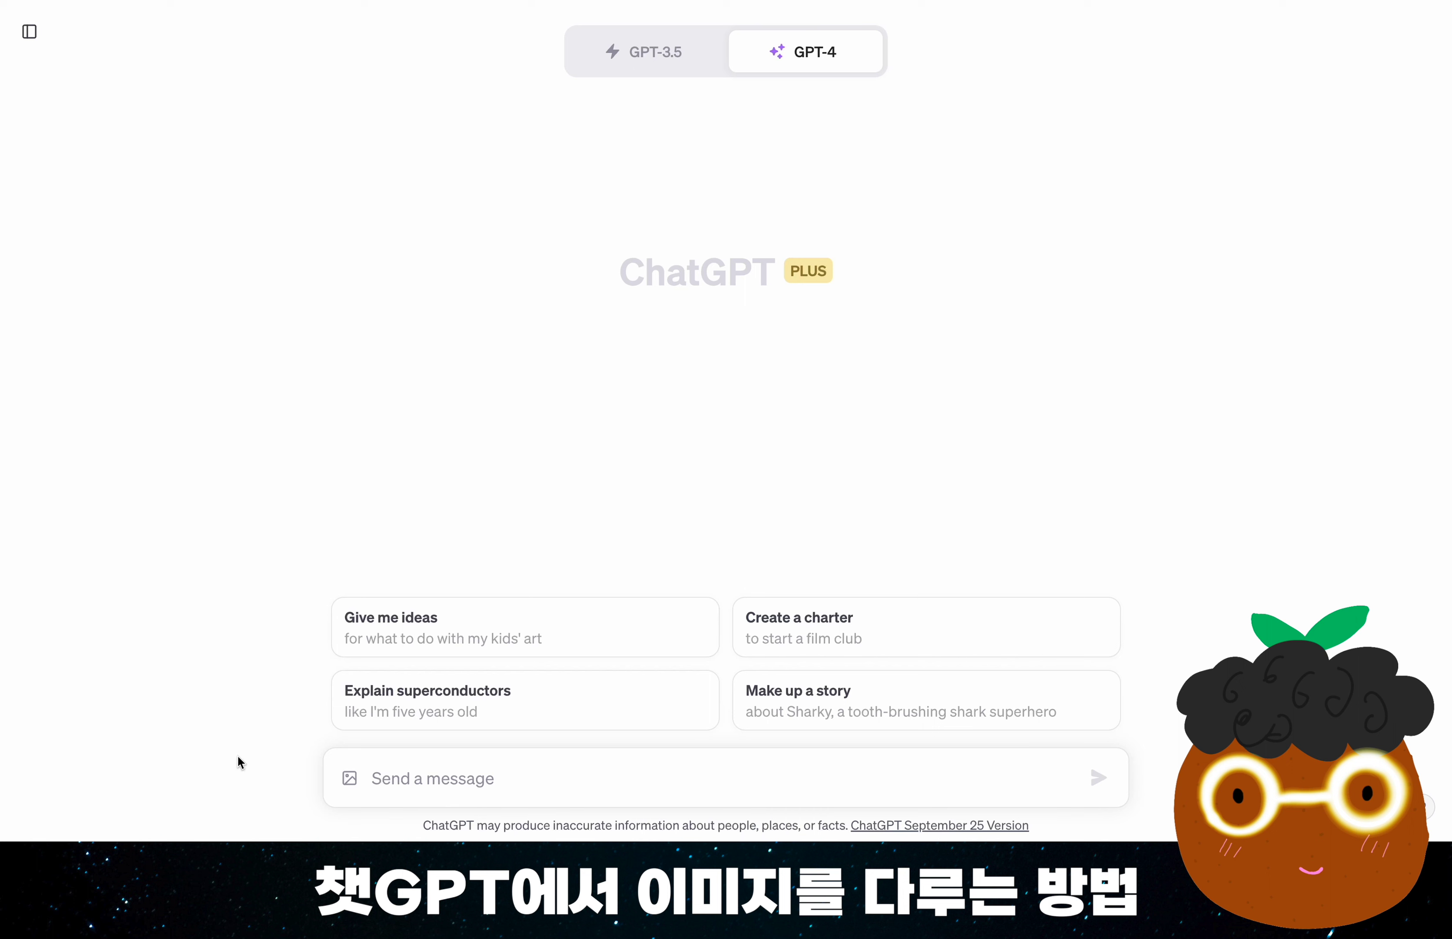
{"action": "mouse_move", "coordinate": [806, 52]}
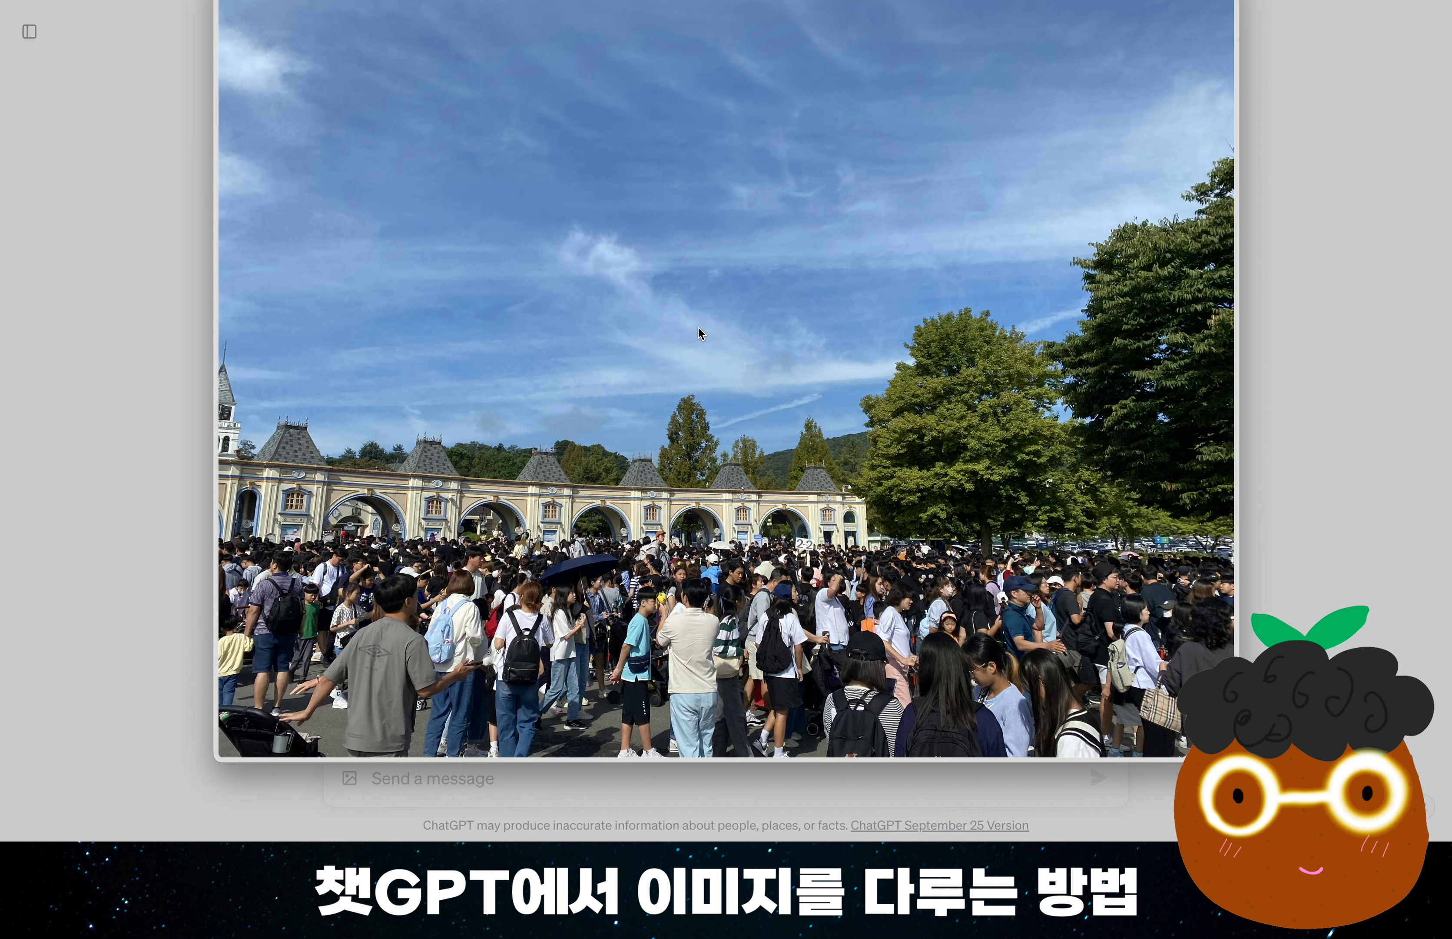
- Attach the photo of the crowd at the arched gate and ask for a detailed description with "이 이미지를 자세하게 묘사해줘."
{"action": "left_click", "coordinate": [698, 327]}
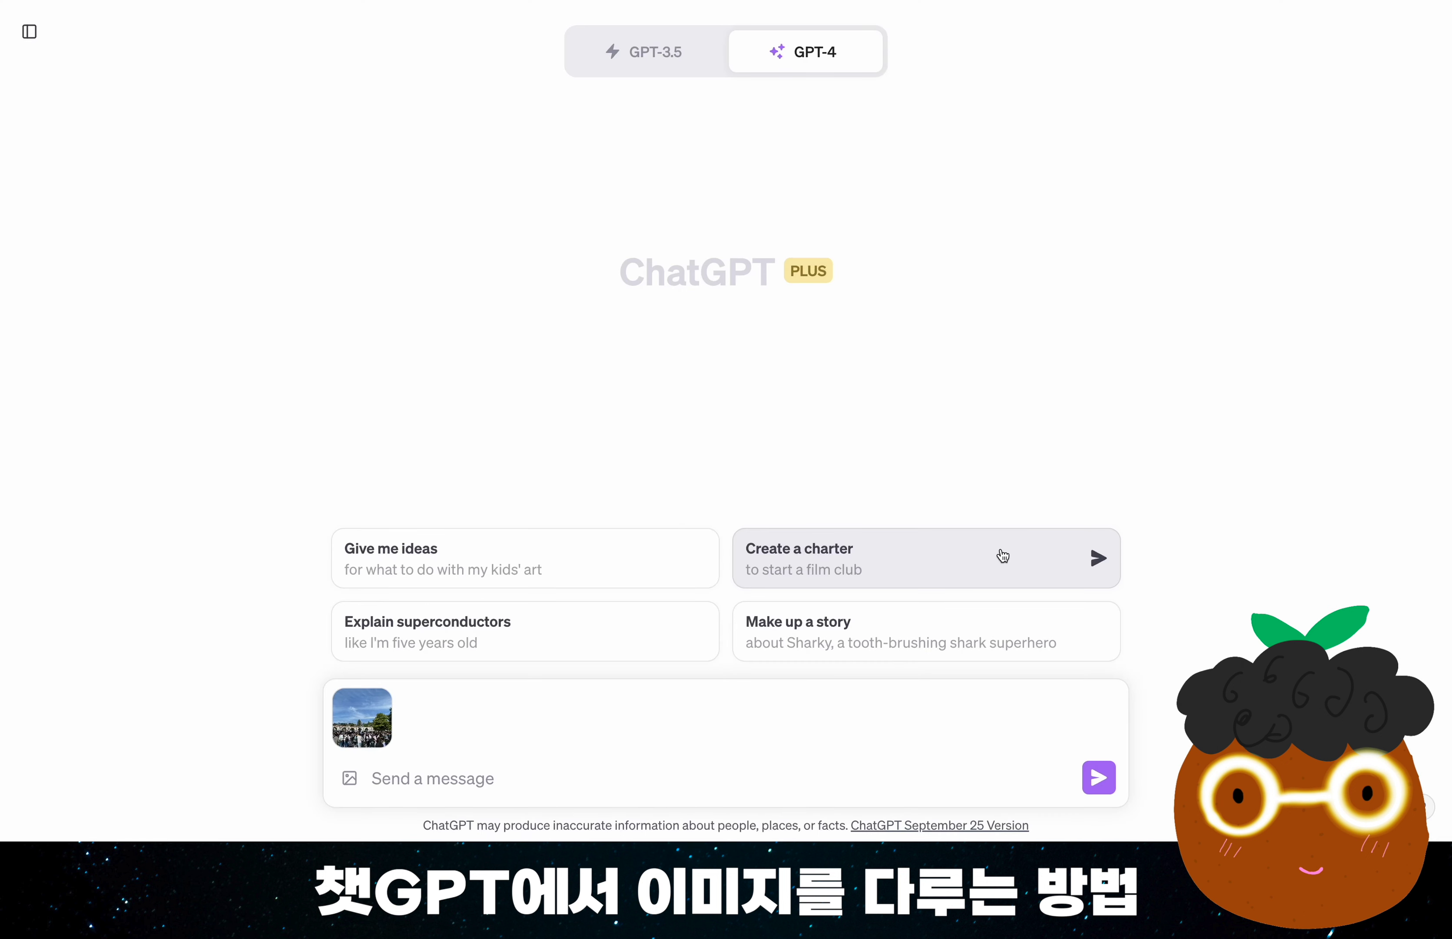
{"action": "type", "text": "이 이미지를 자세하게 묘사해줘."}
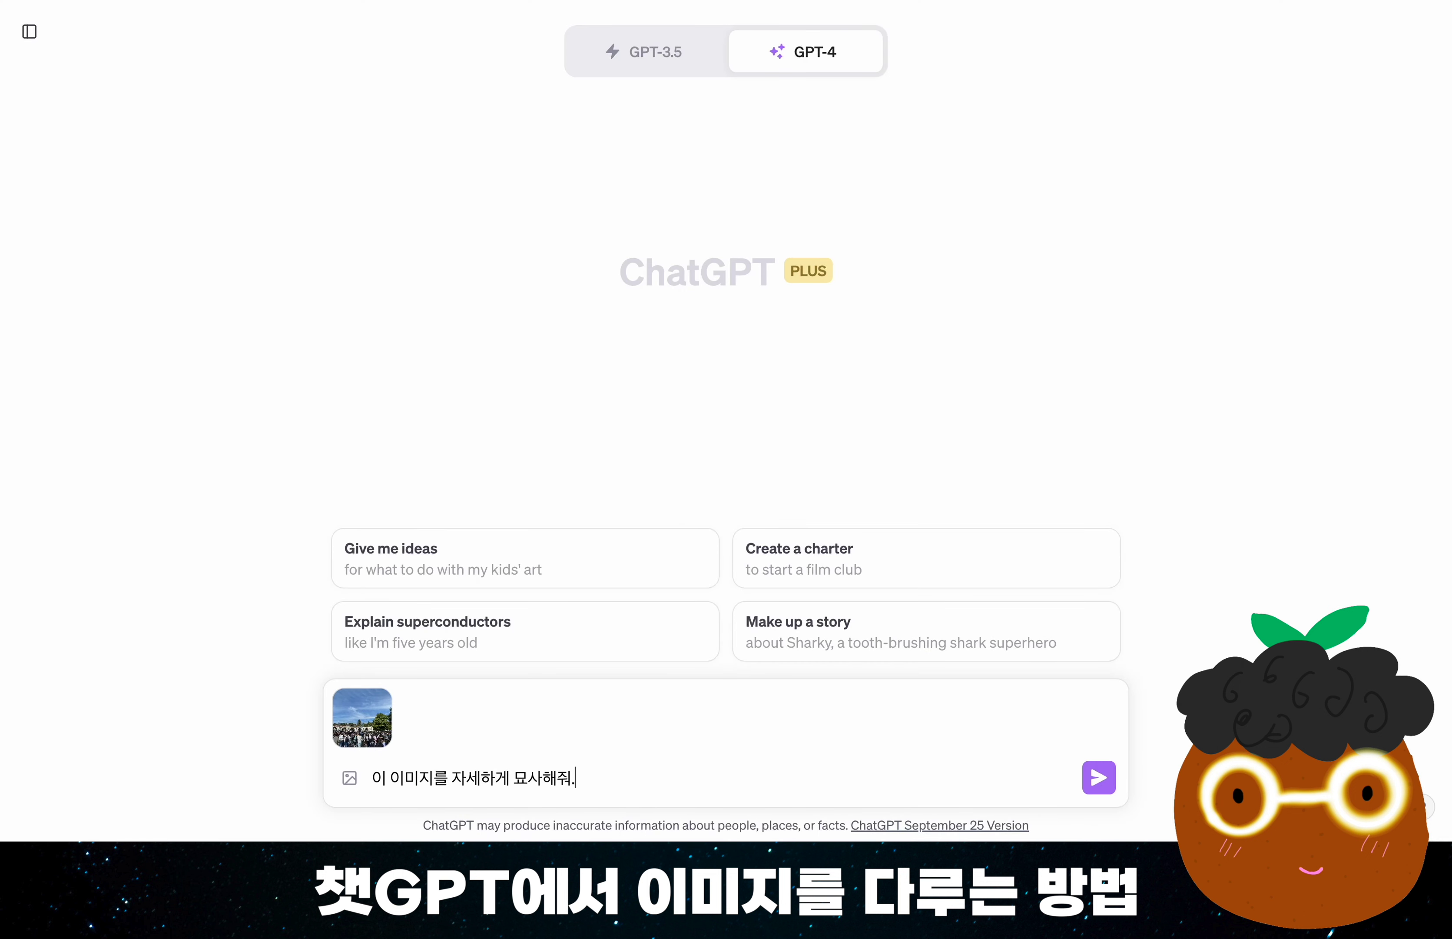
{"action": "key", "text": "Return"}
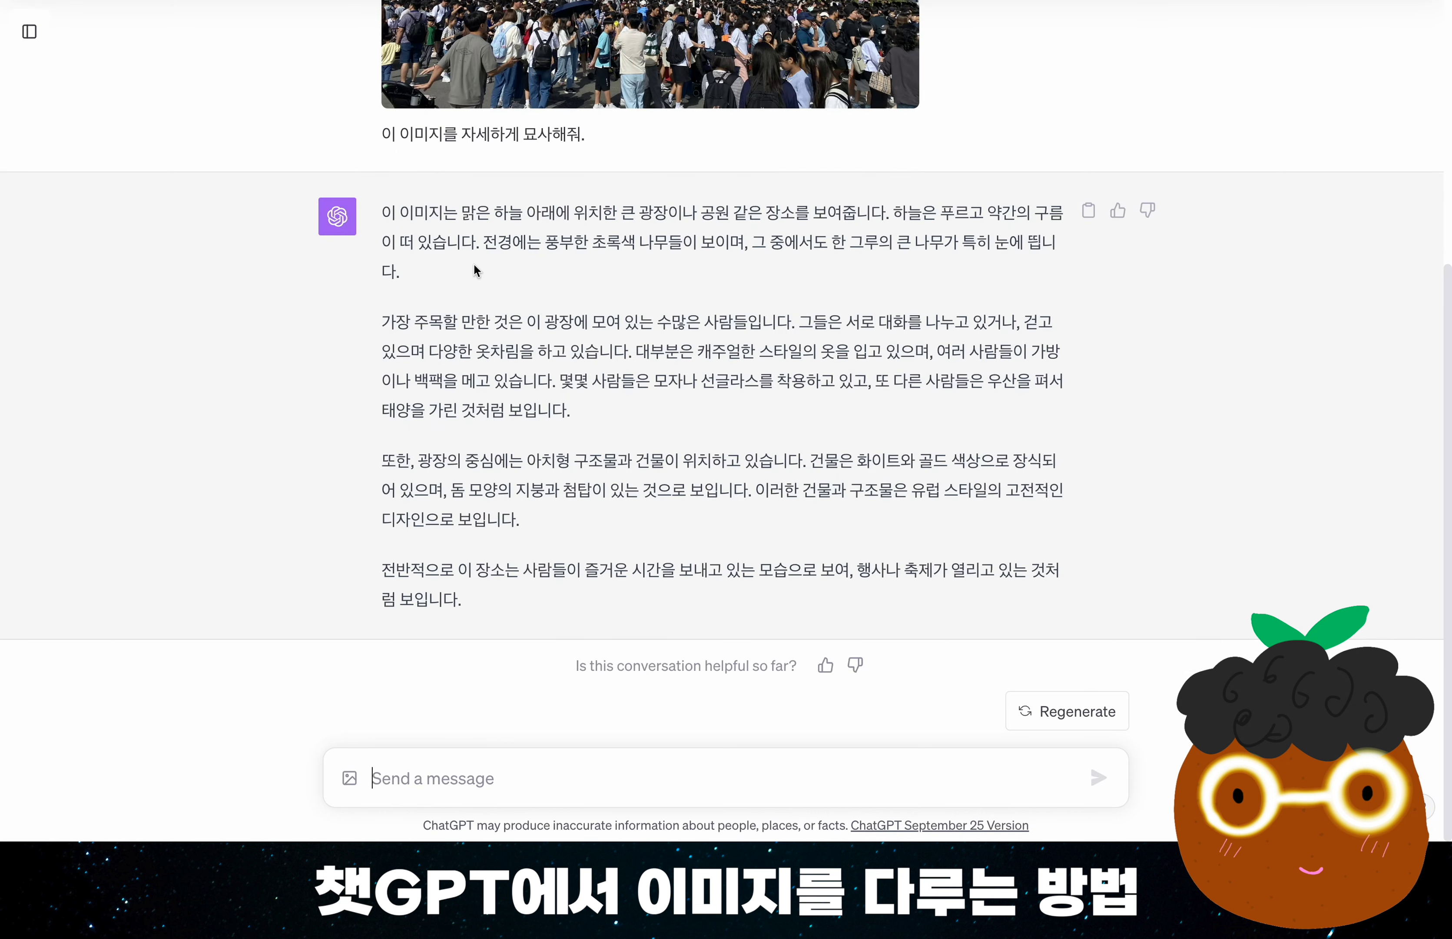
- Read the generated description paragraph by paragraph and check it against the crowd photo
{"action": "scroll", "coordinate": [473, 262], "scroll_direction": "up", "scroll_amount": 5}
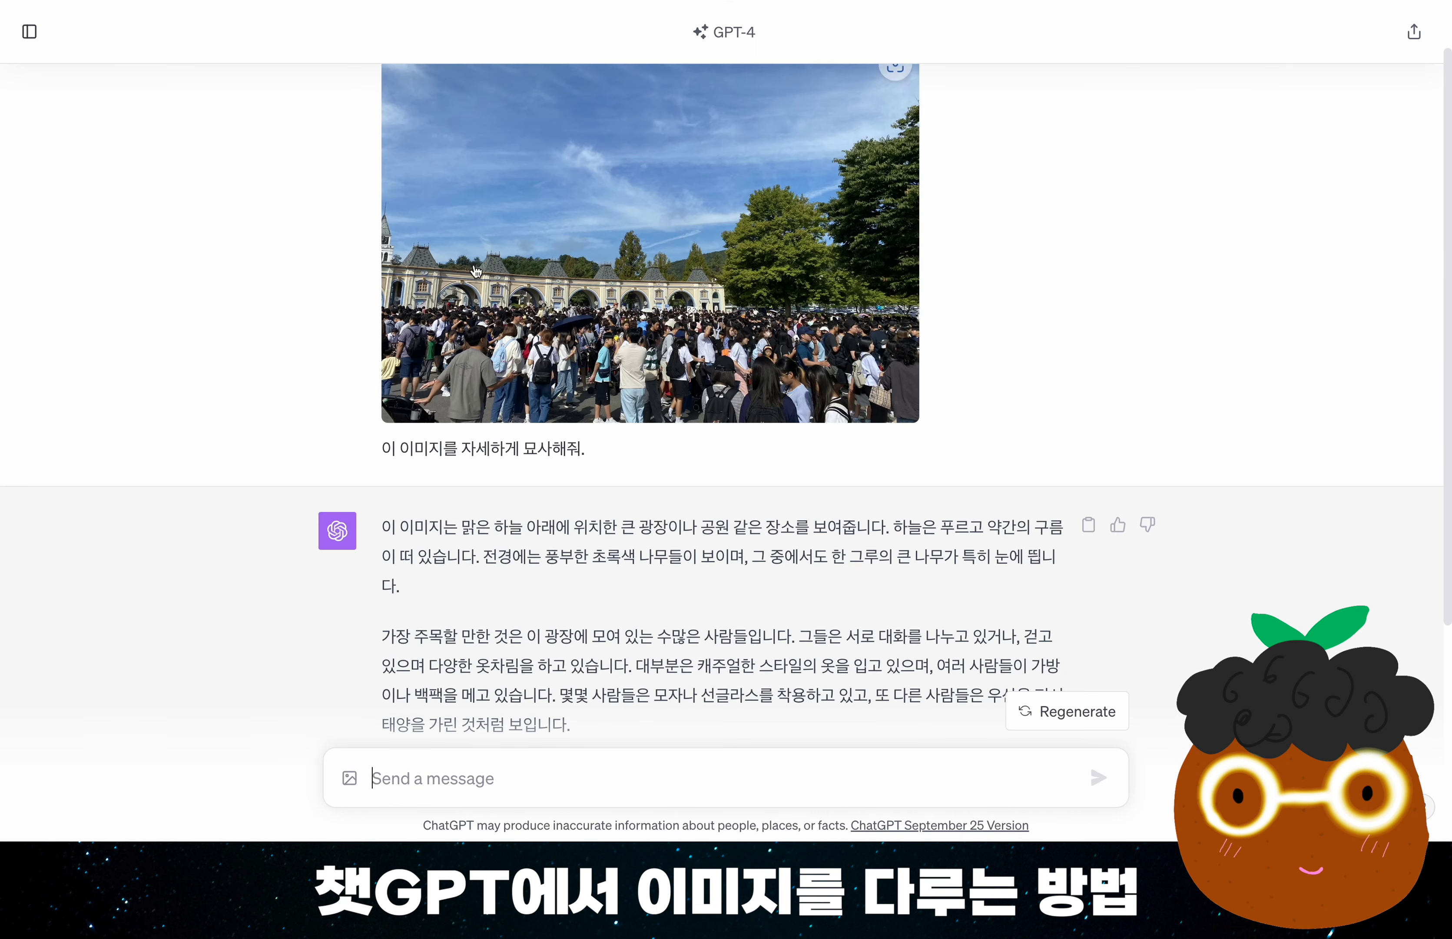
{"action": "scroll", "coordinate": [476, 271], "scroll_direction": "up", "scroll_amount": 1}
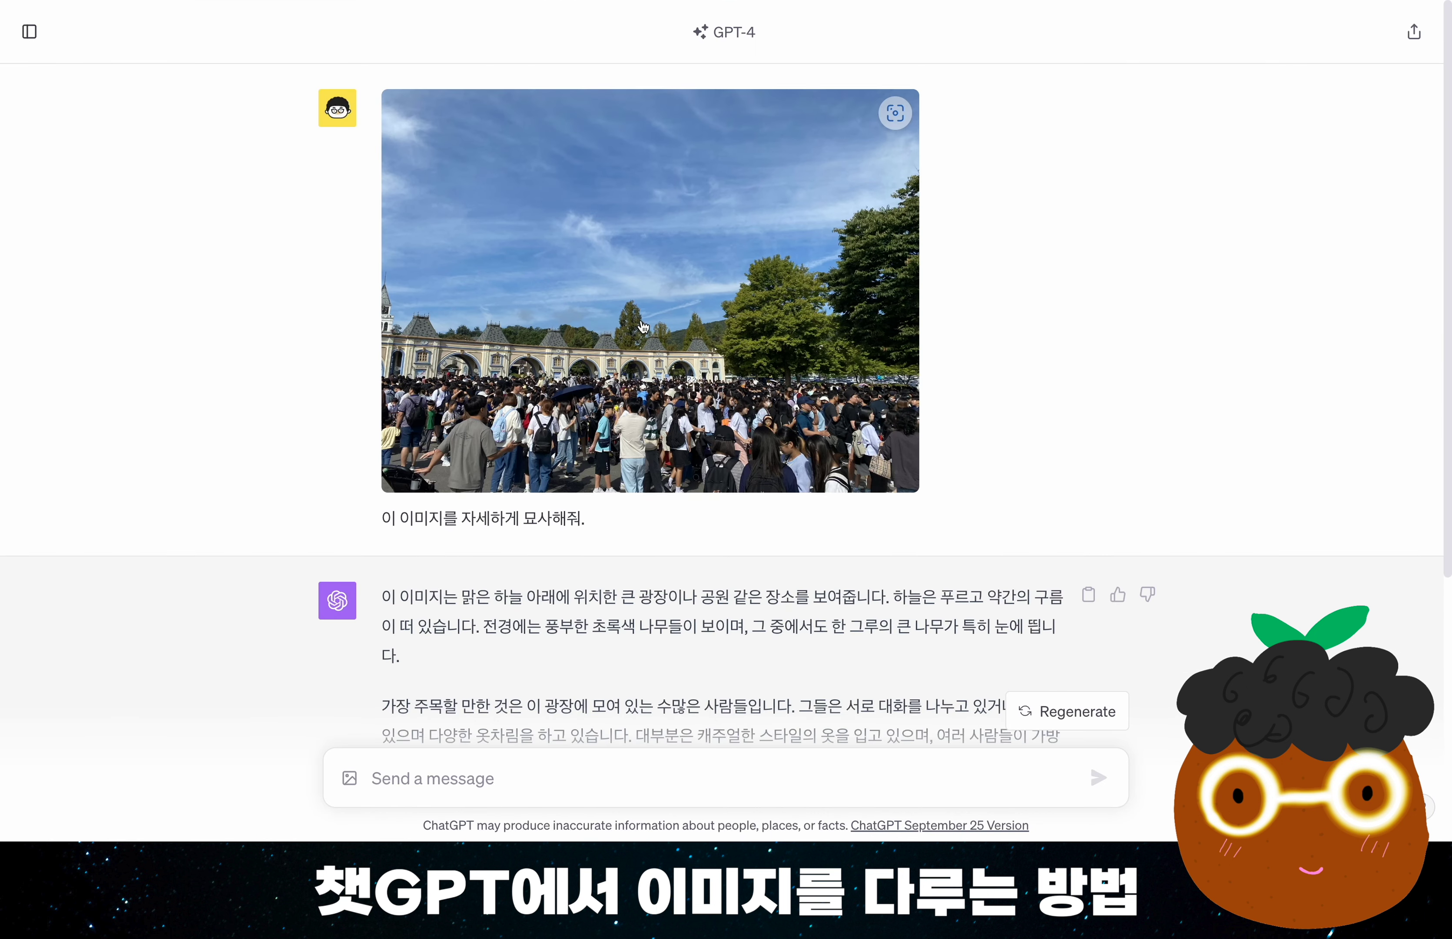
{"action": "scroll", "coordinate": [643, 326], "scroll_direction": "down", "scroll_amount": 6}
{"action": "left_click_drag", "start_coordinate": [382, 319], "coordinate": [592, 422]}
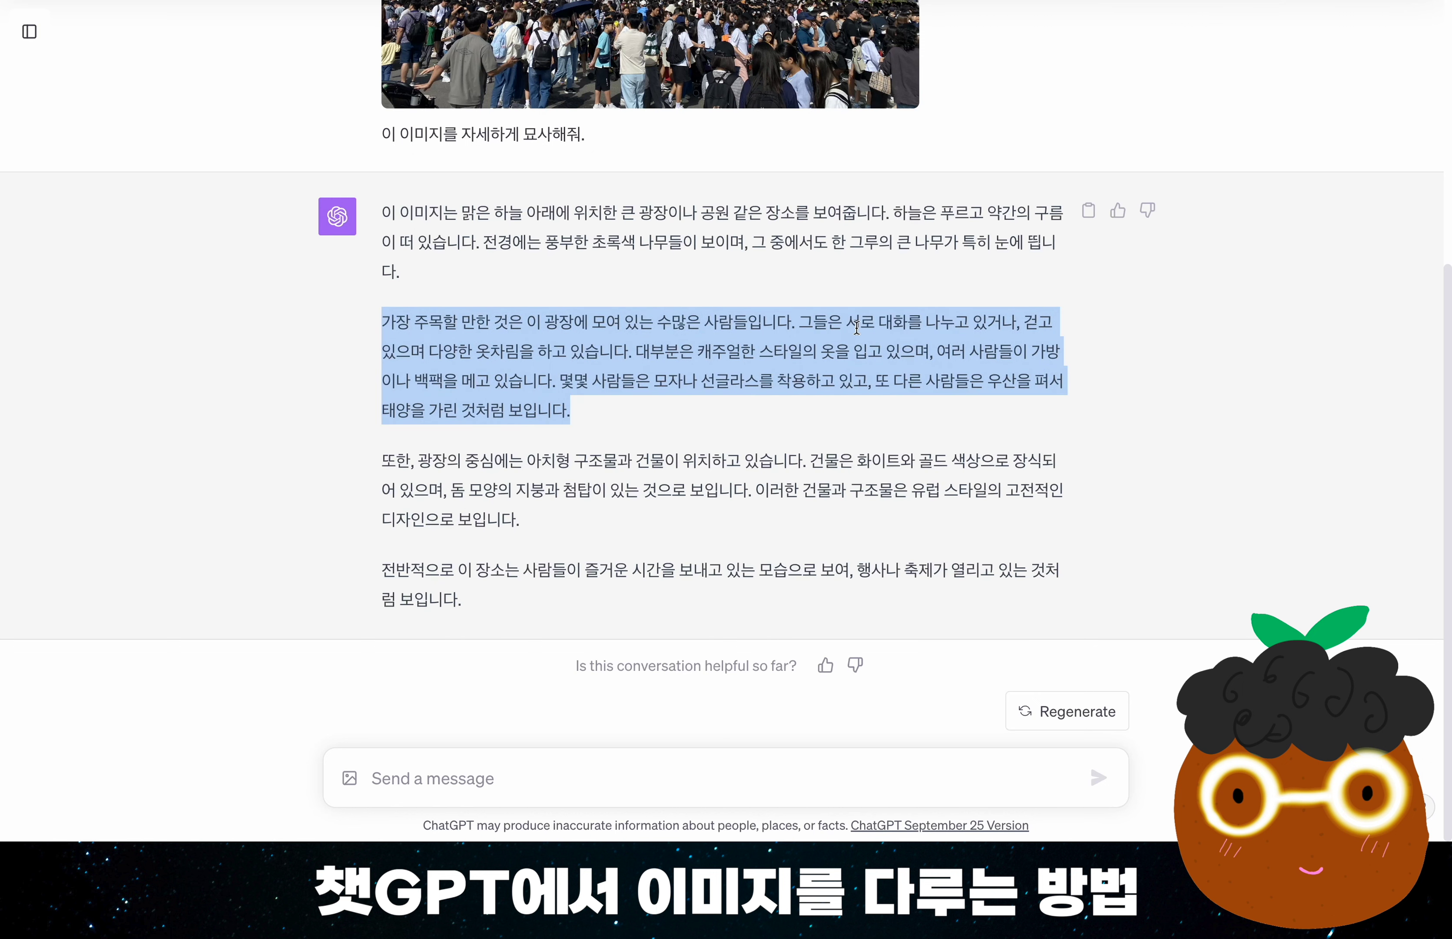
{"action": "left_click_drag", "start_coordinate": [848, 322], "coordinate": [885, 494]}
{"action": "scroll", "coordinate": [674, 415], "scroll_direction": "up", "scroll_amount": 5}
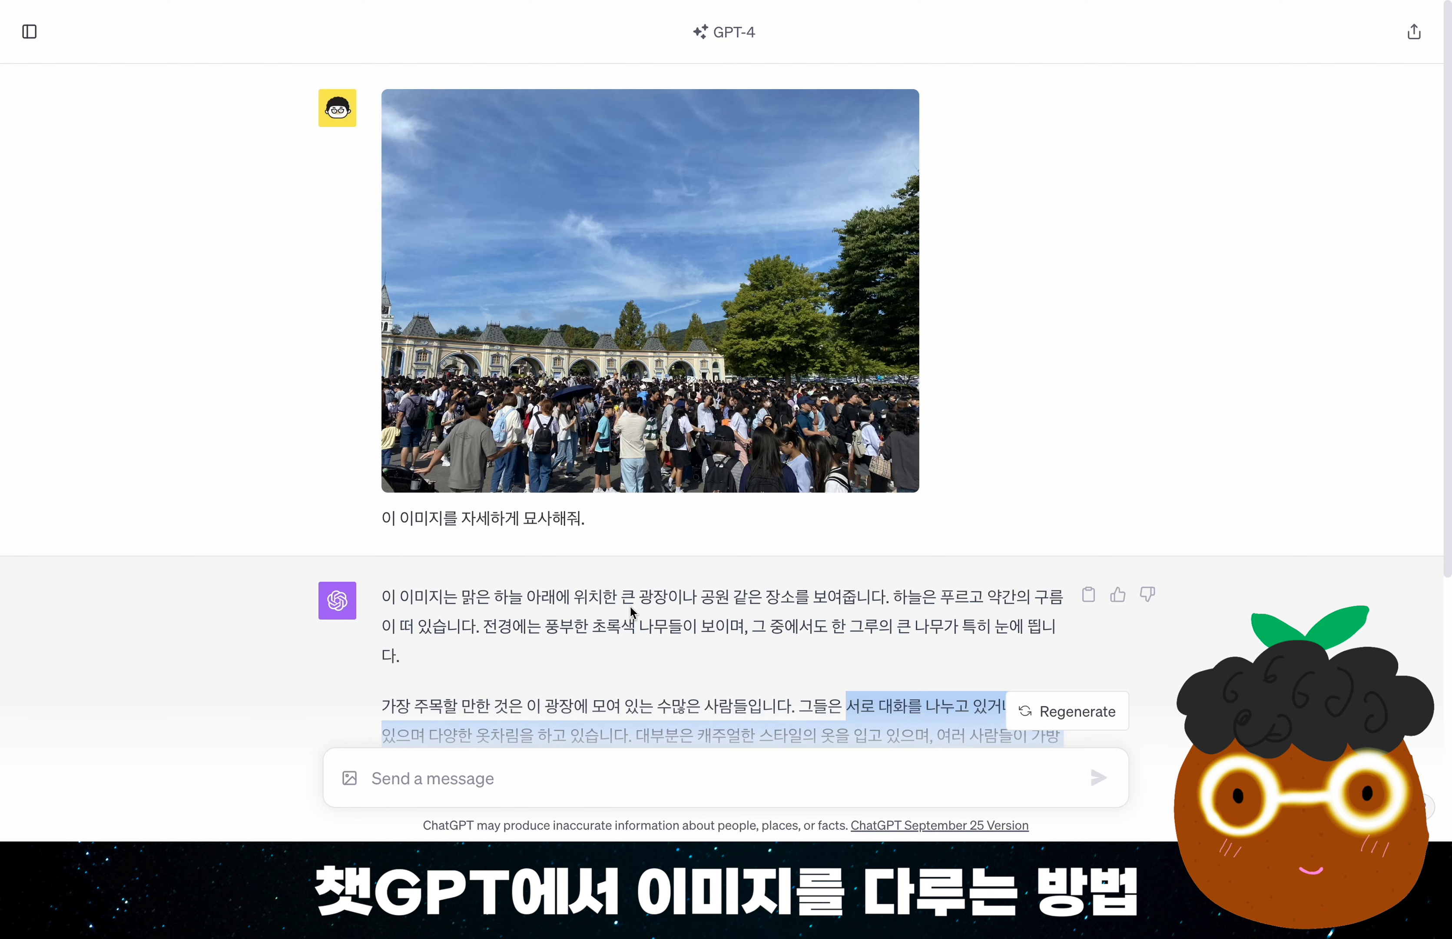
{"action": "scroll", "coordinate": [630, 605], "scroll_direction": "down", "scroll_amount": 5}
{"action": "left_click_drag", "start_coordinate": [383, 570], "coordinate": [523, 638]}
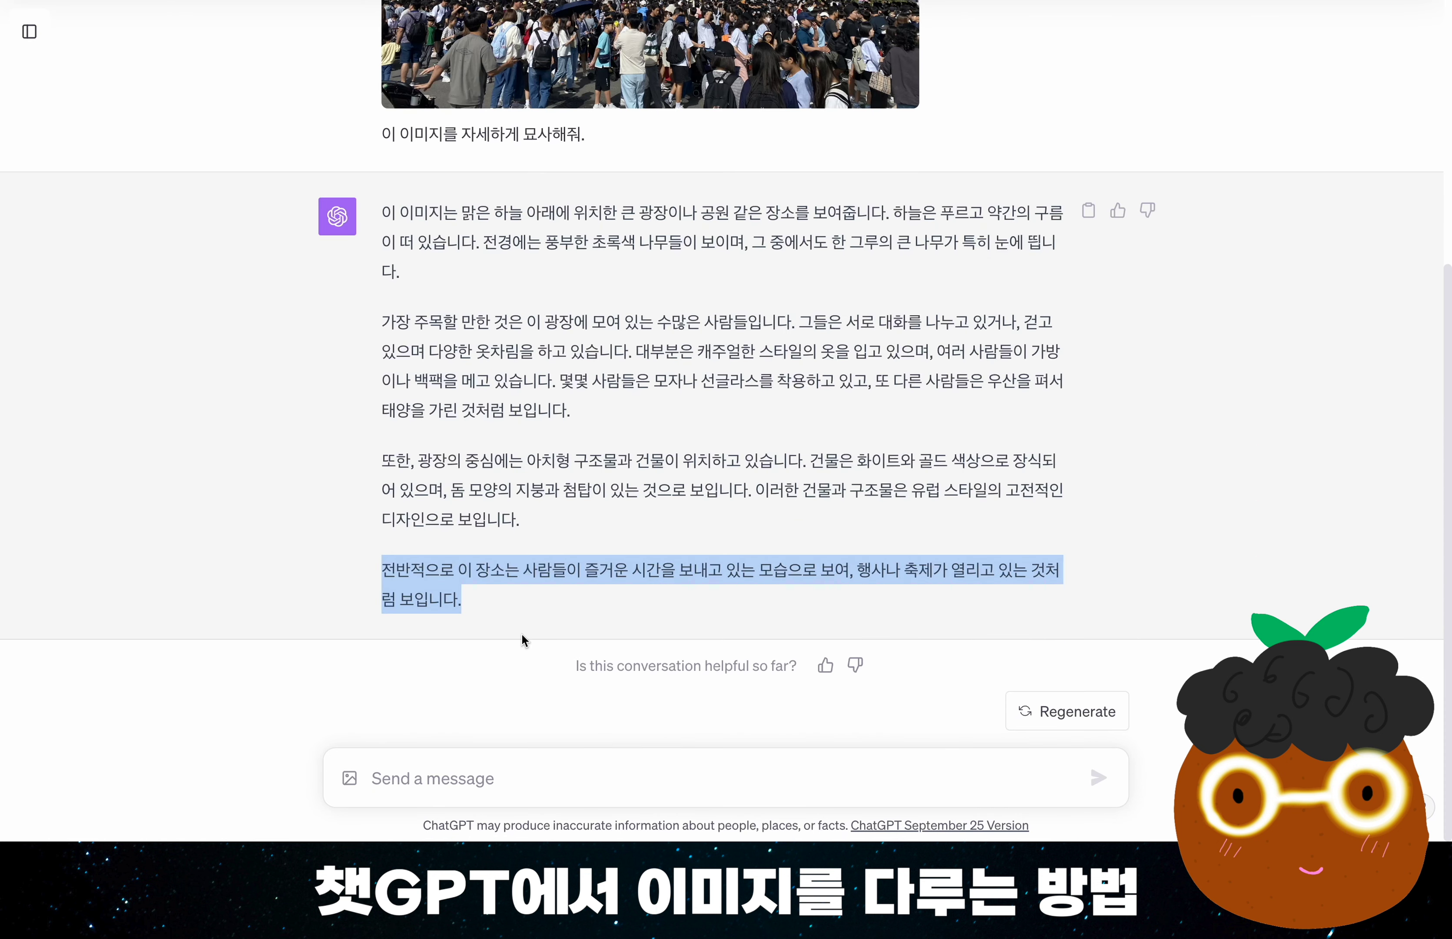
{"action": "scroll", "coordinate": [523, 638], "scroll_direction": "up", "scroll_amount": 5}
{"action": "scroll", "coordinate": [593, 353], "scroll_direction": "down", "scroll_amount": 5}
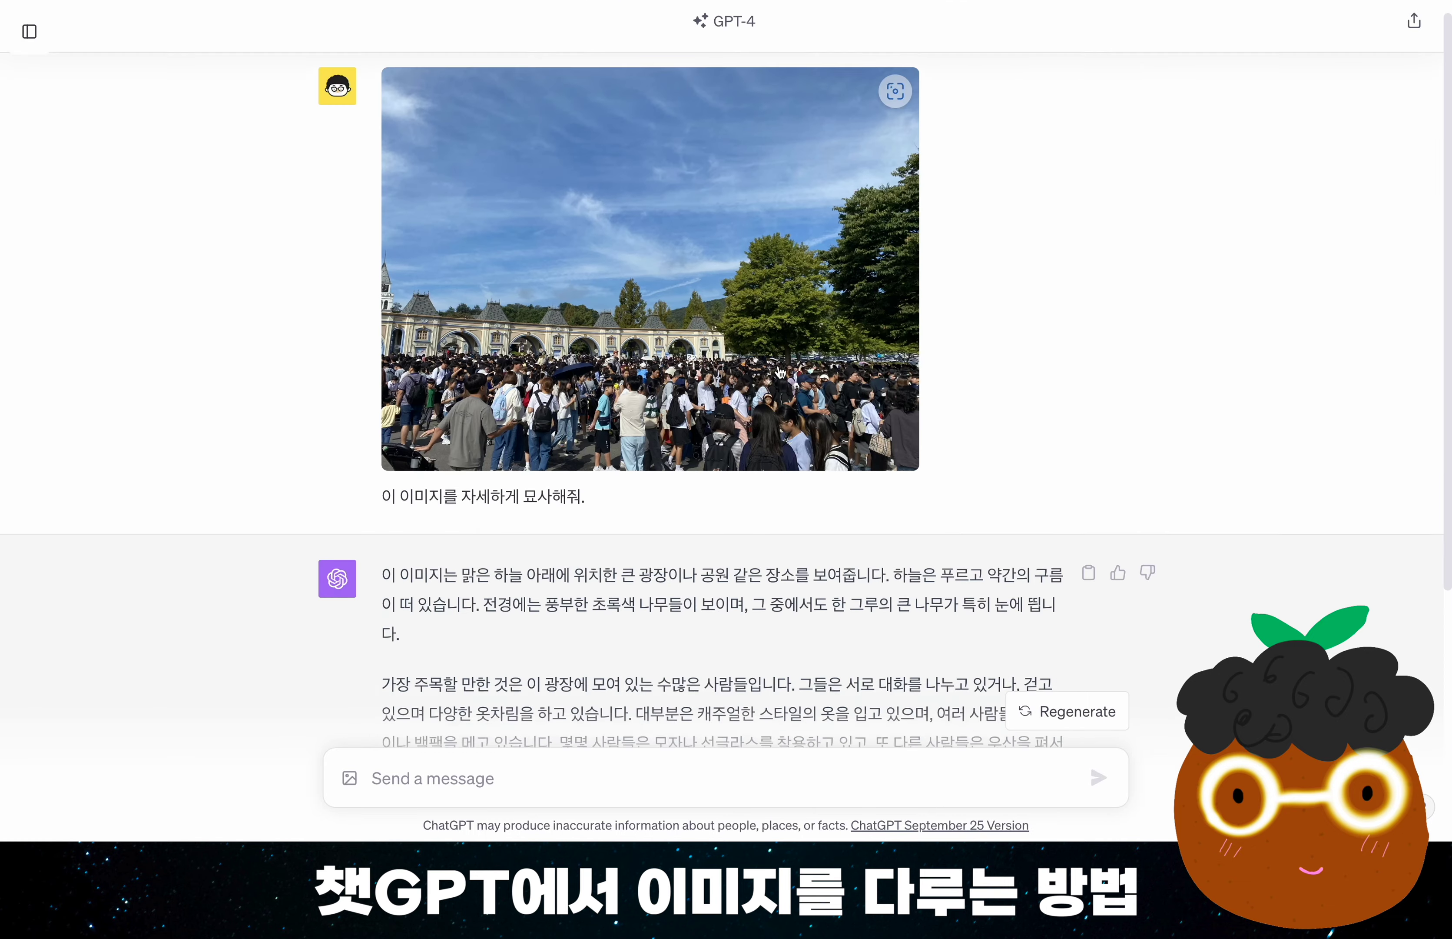
{"action": "left_click", "coordinate": [593, 353]}
{"action": "scroll", "coordinate": [711, 315], "scroll_direction": "up", "scroll_amount": 5}
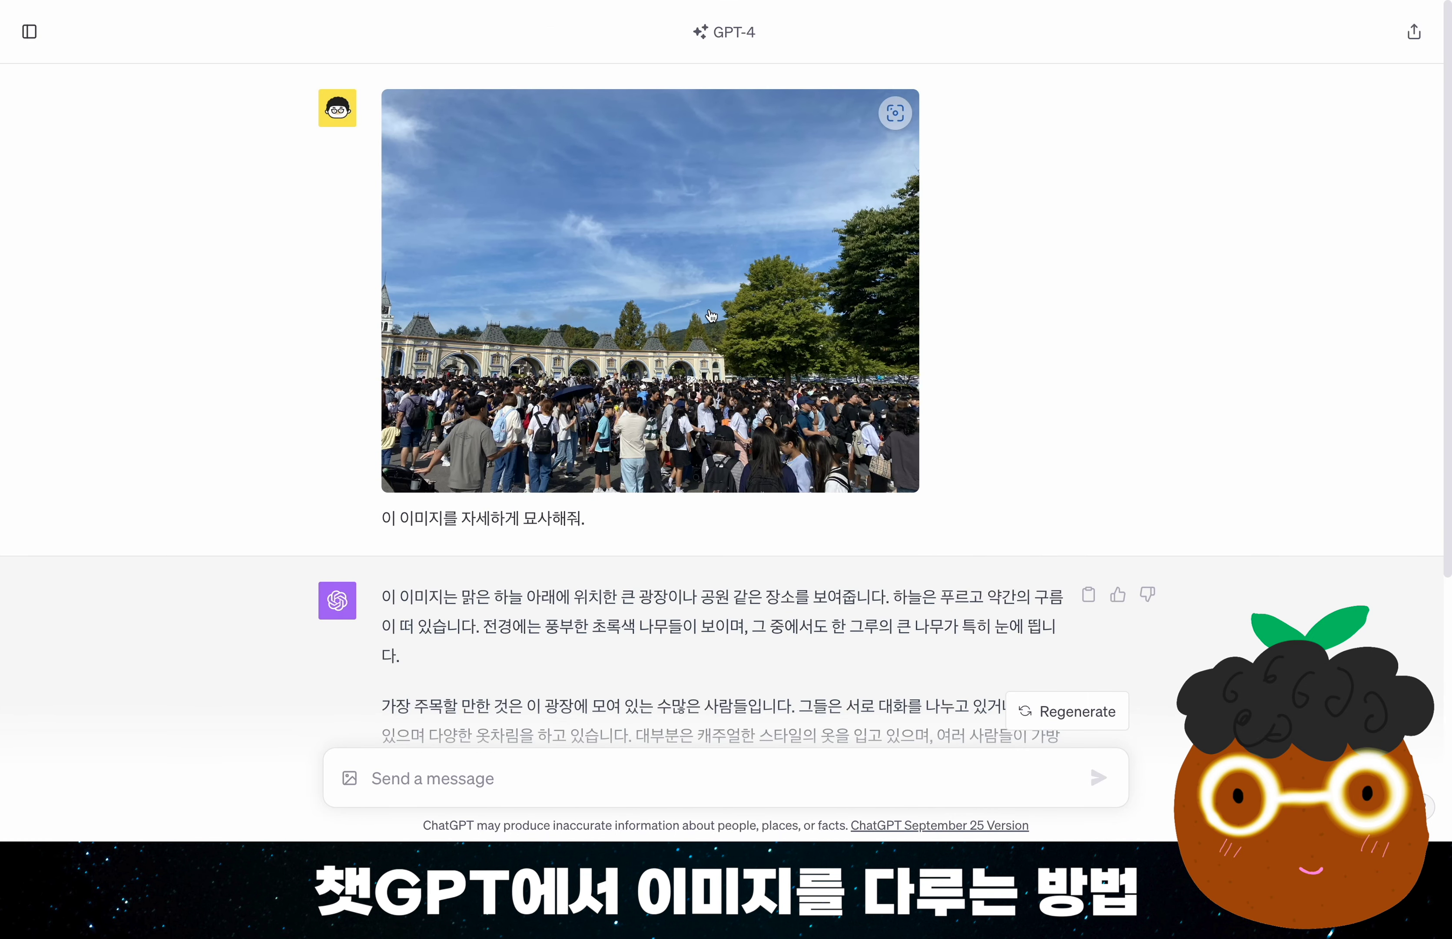
- Request a poem about "망중한" based on the photo, plus a fun, colloquial Instagram post with emojis on the theme "기대"
{"action": "type", "text": "위의 이미지로 \"망중한\"에 대한 시를 작성해줘."}
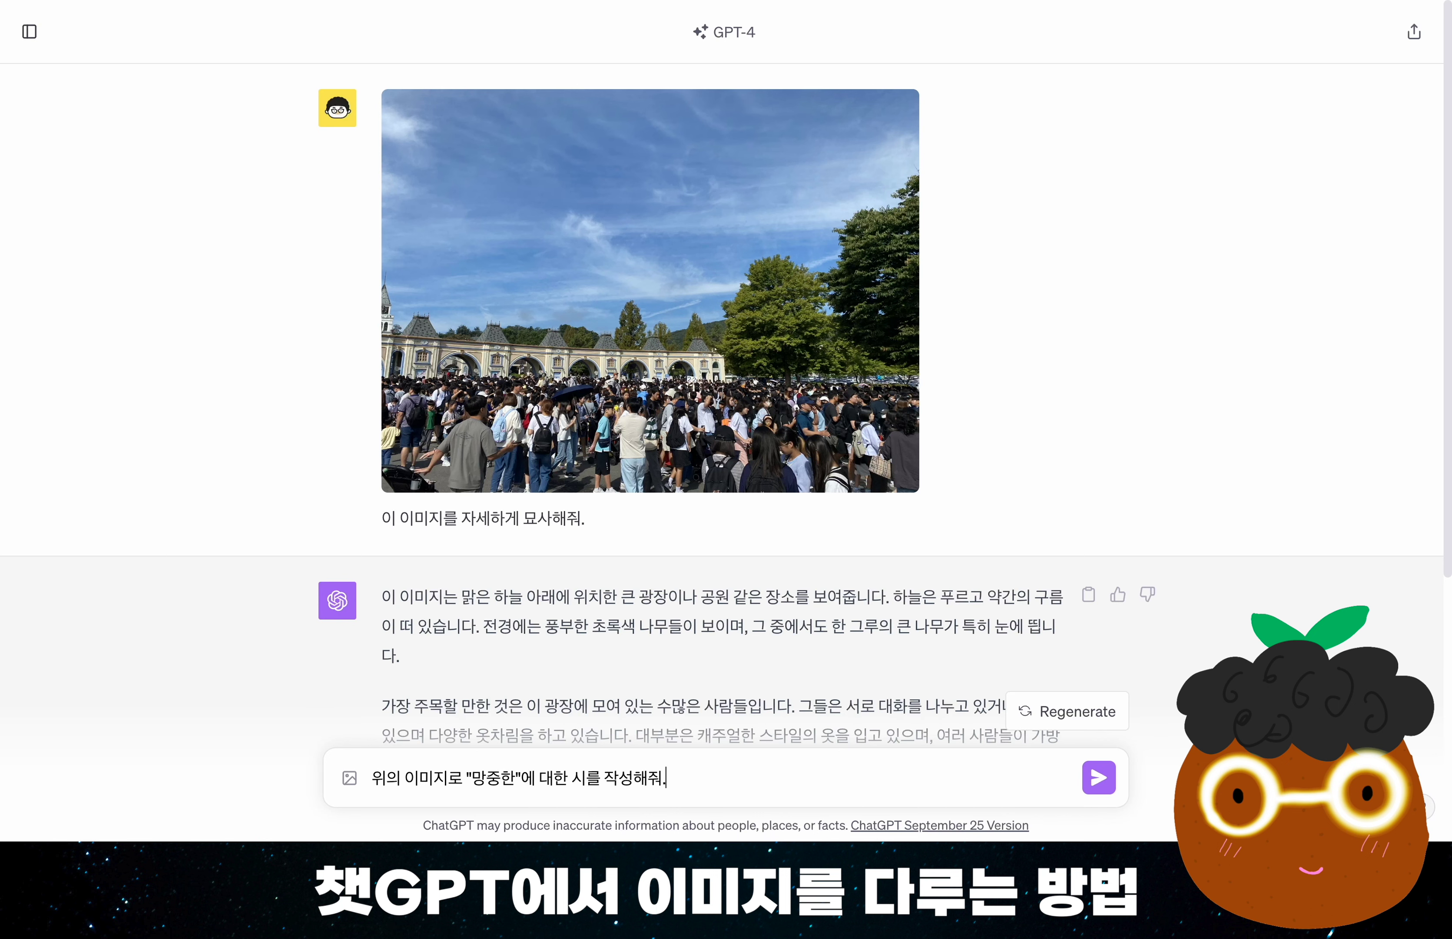
{"action": "key", "text": "Return"}
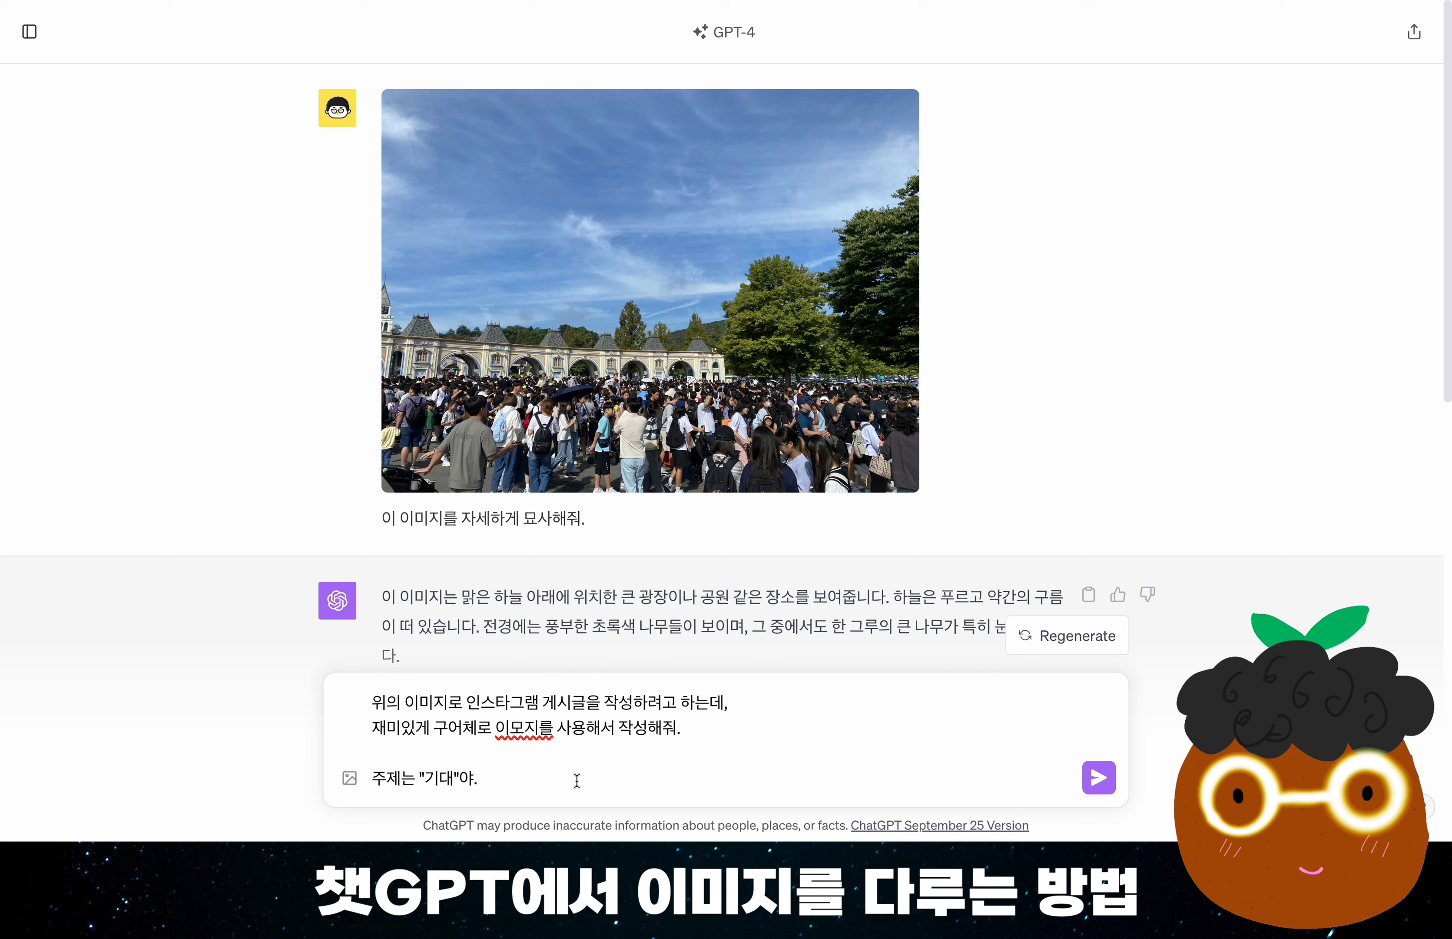
{"action": "key", "text": "Return"}
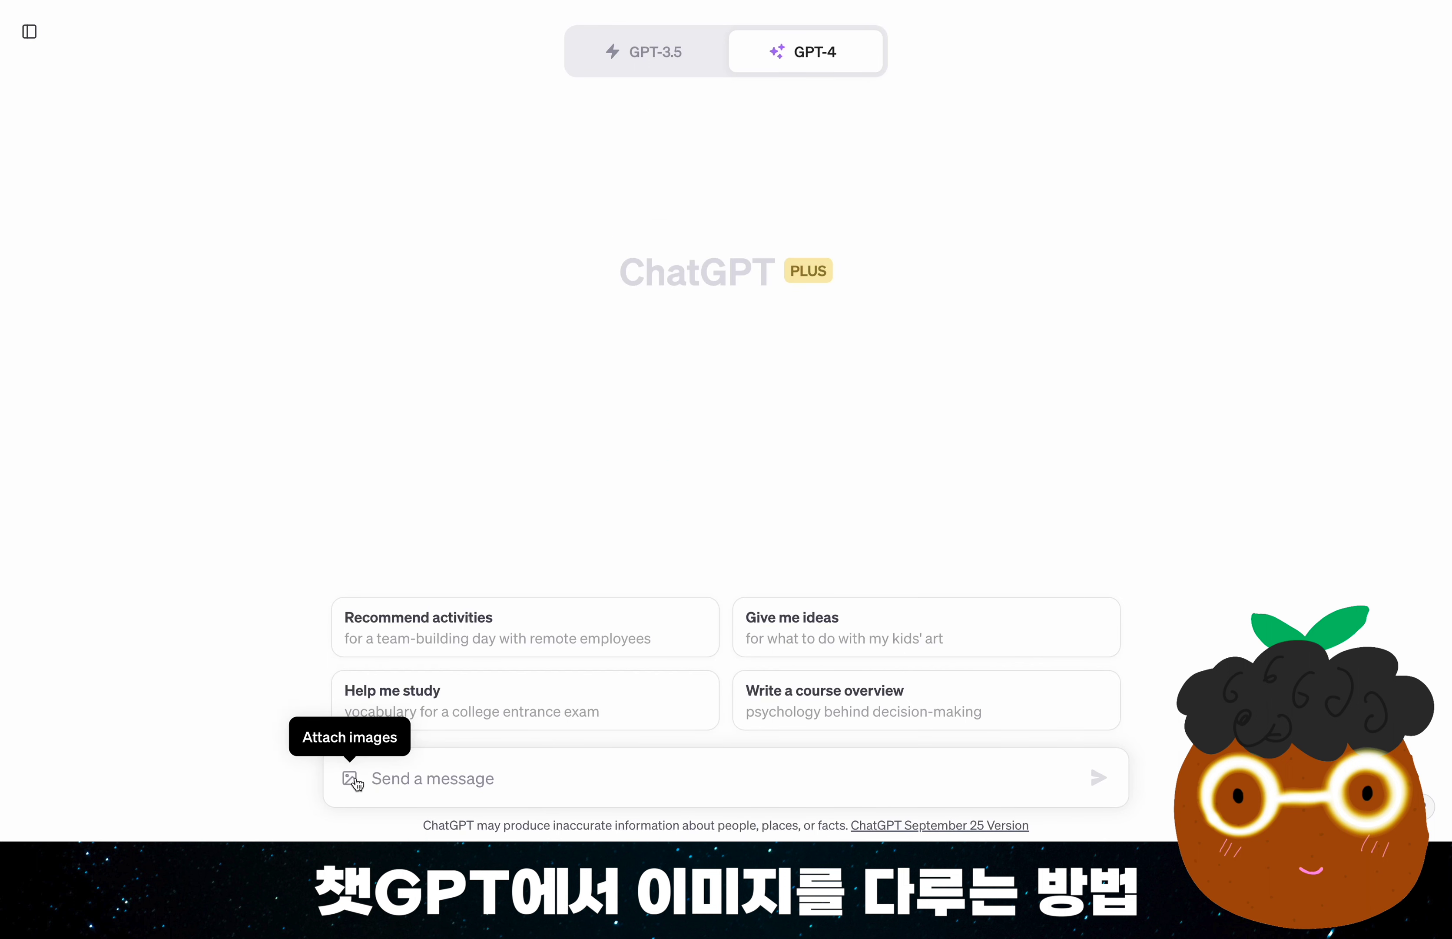
- In a new chat, attach the chopped-ingredients photo and ask for five dishes with "이 재료로 만들수 있는 요리를 5개 추천해줘."
{"action": "left_click", "coordinate": [357, 783]}
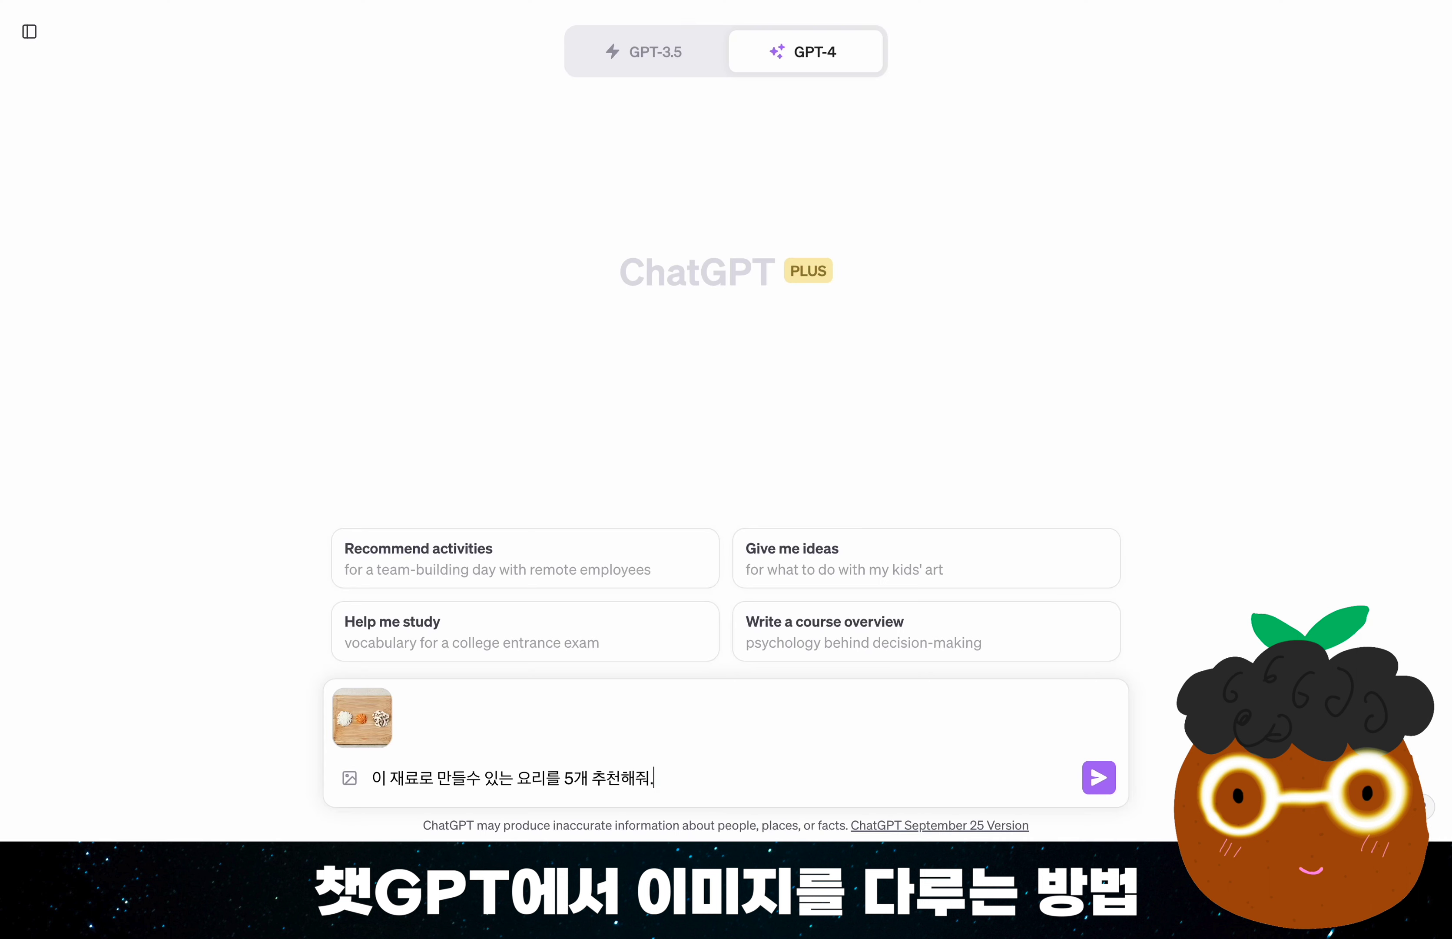
{"action": "key", "text": "Return"}
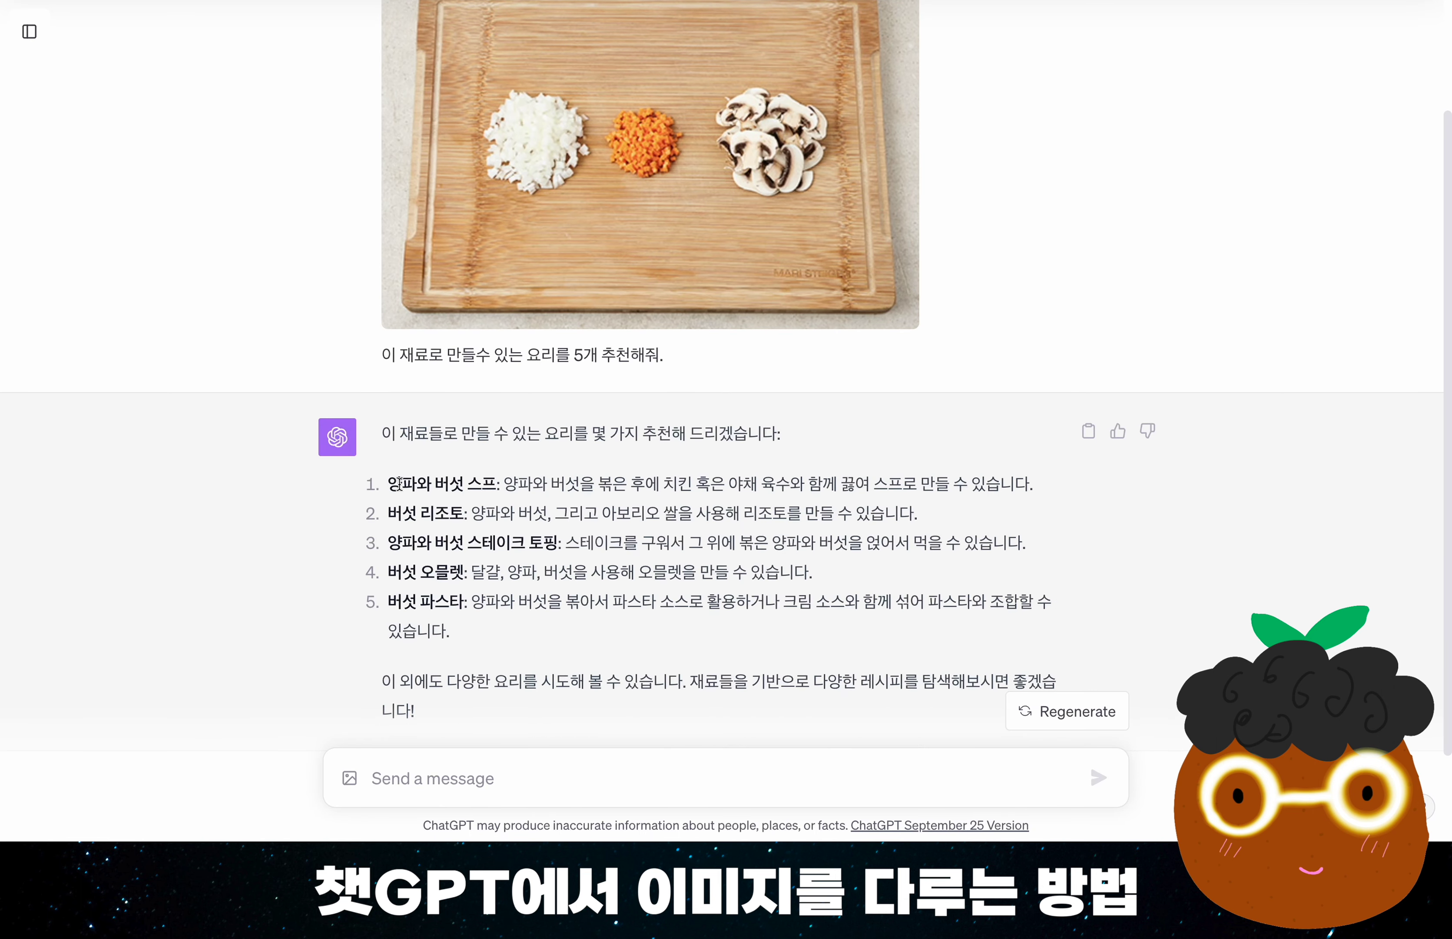
{"action": "scroll", "coordinate": [447, 490], "scroll_direction": "down", "scroll_amount": 3}
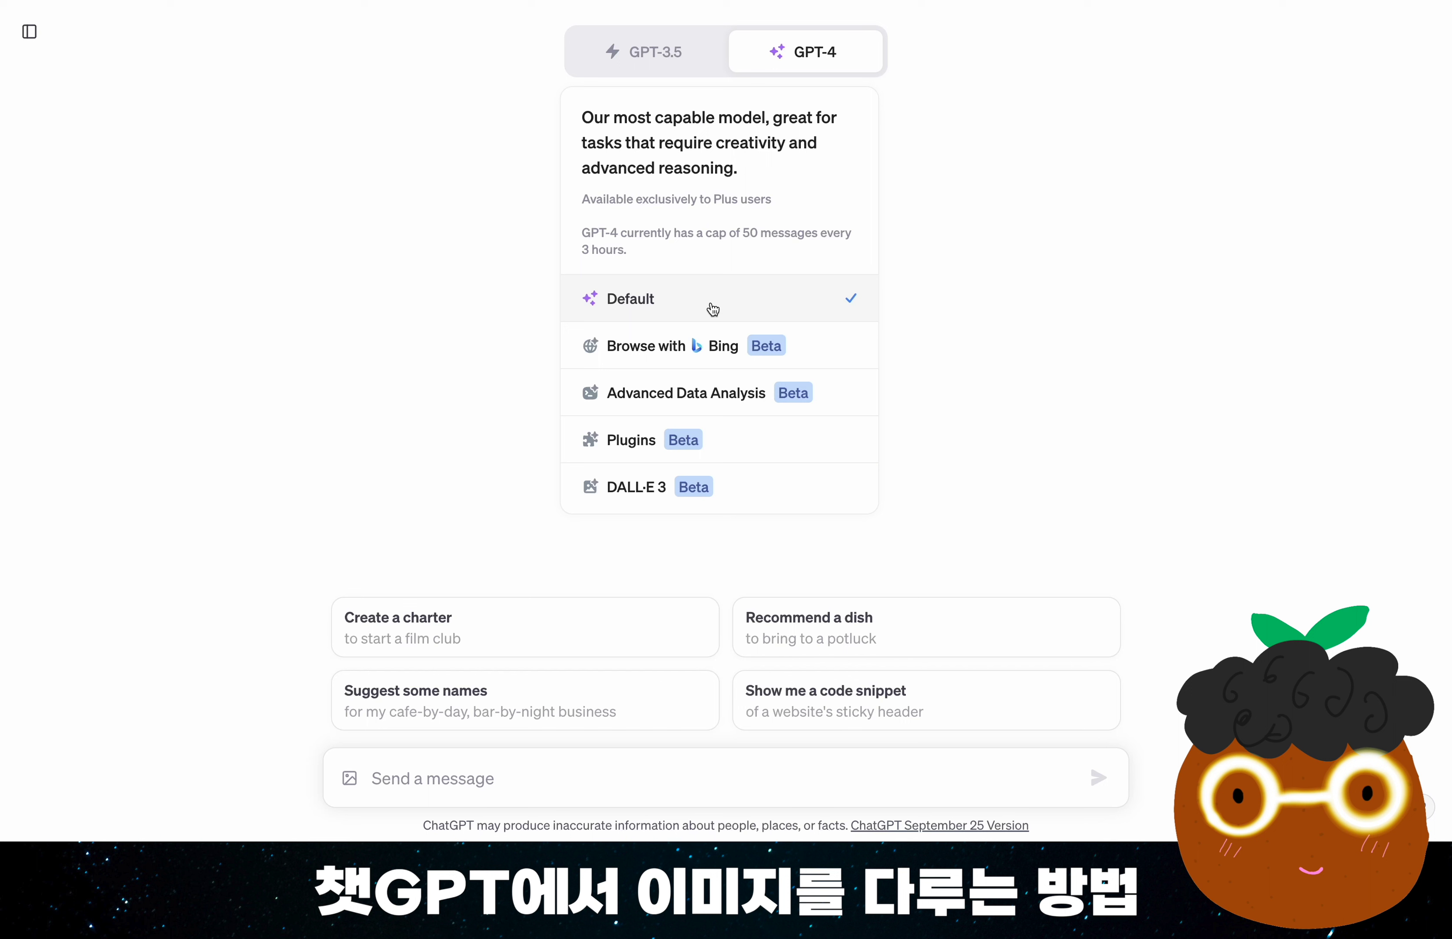
- In a new chat, switch the GPT-4 mode to Plugins
{"action": "left_click", "coordinate": [735, 449]}
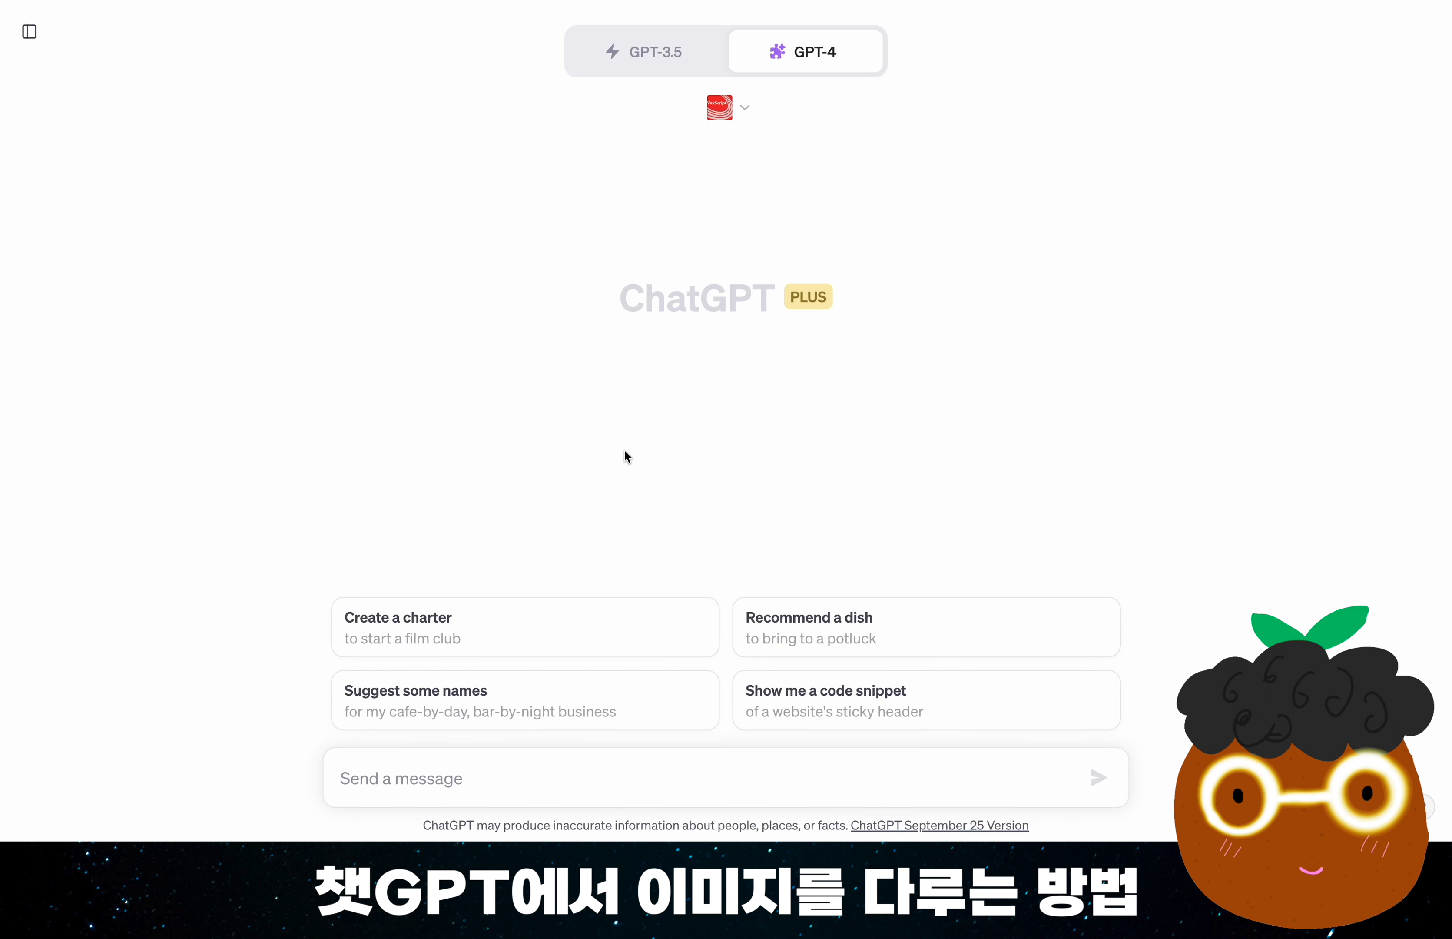